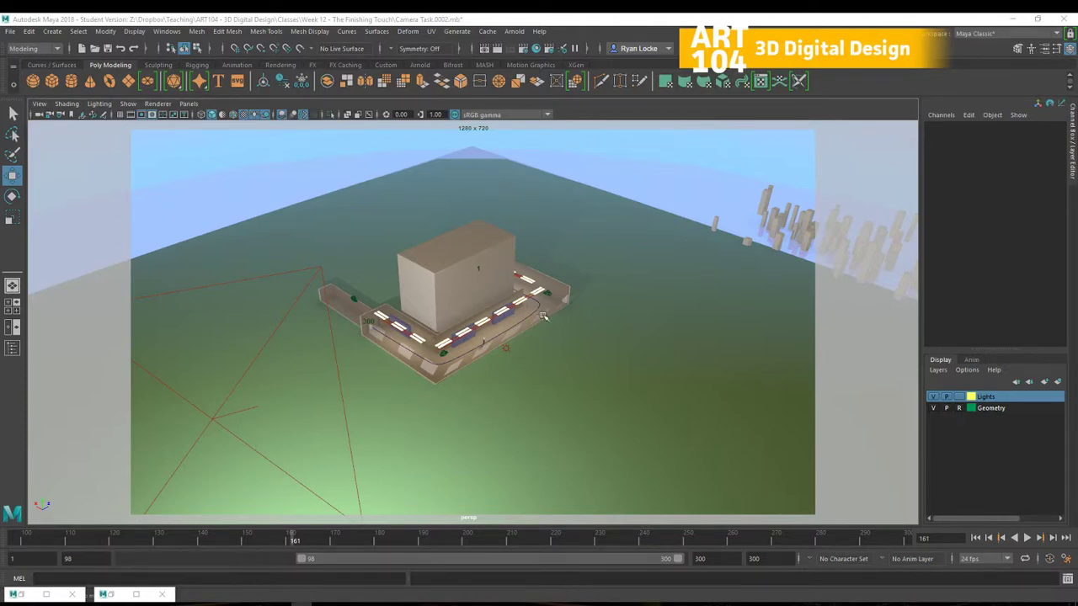
- Orbit, pan and zoom the perspective view around the building, settling at eye level on the corridor set
left_click_drag(543, 315, 543, 264, "alt")
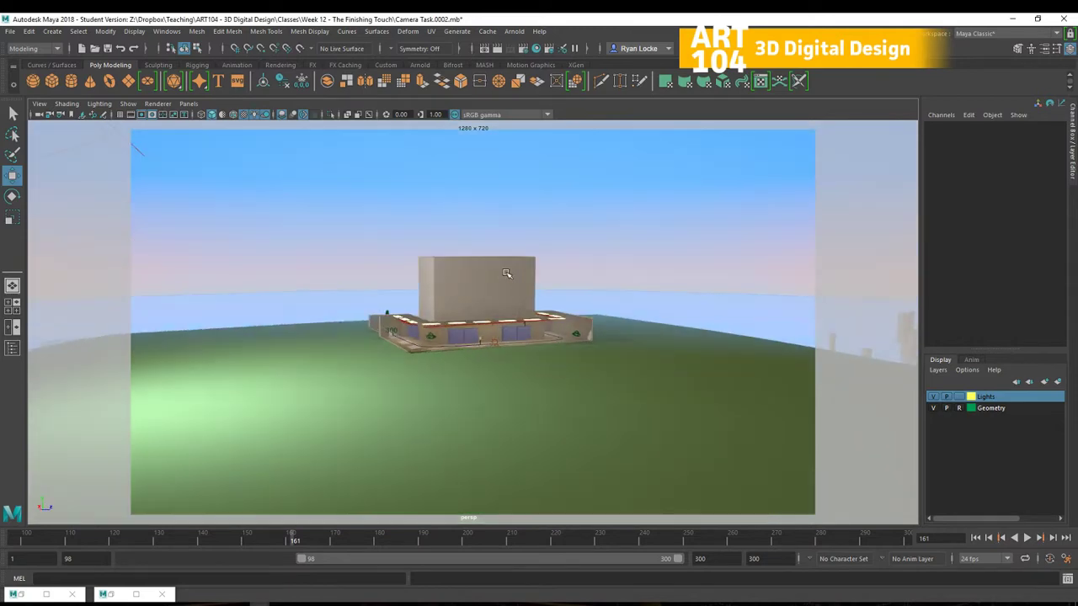
middle_click_drag(542, 263, 539, 290, "alt")
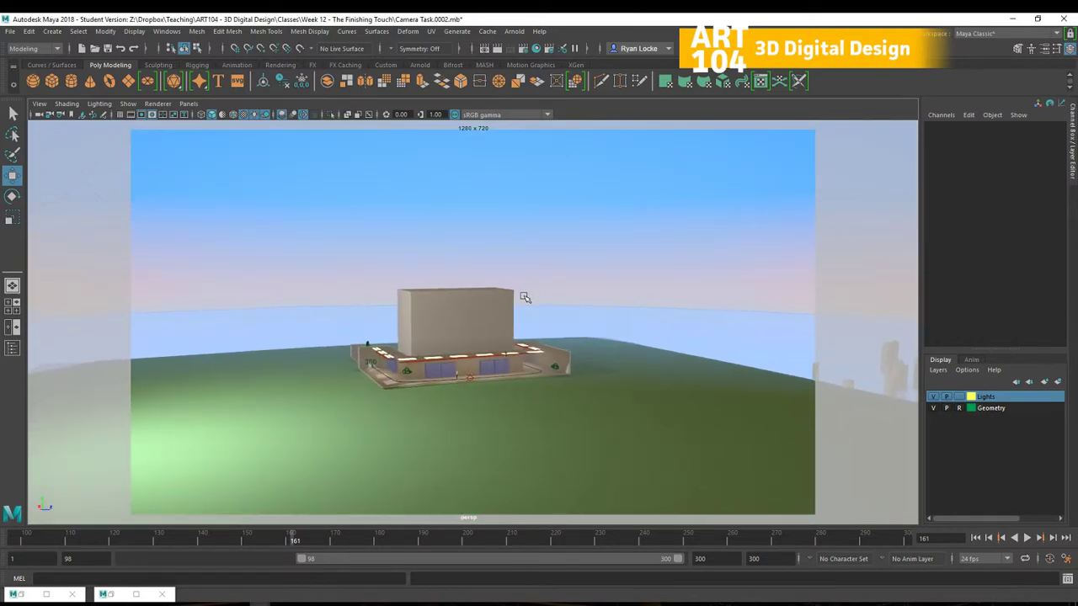
right_click_drag(539, 301, 603, 462, "alt")
left_click_drag(603, 371, 707, 377, "alt")
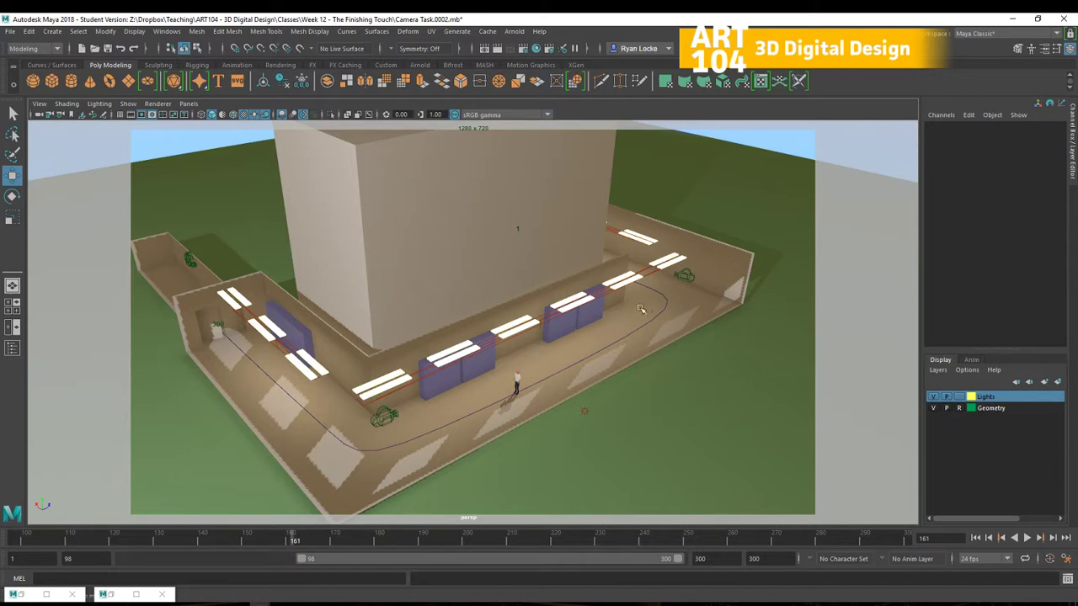
left_click_drag(635, 319, 461, 323, "alt")
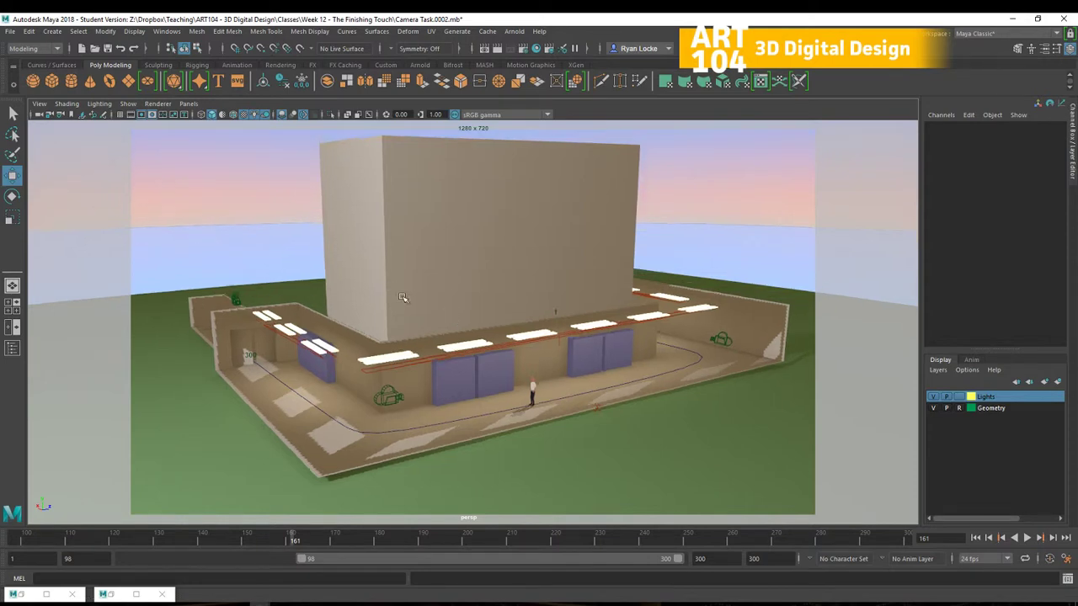
left_click_drag(409, 298, 384, 300, "alt")
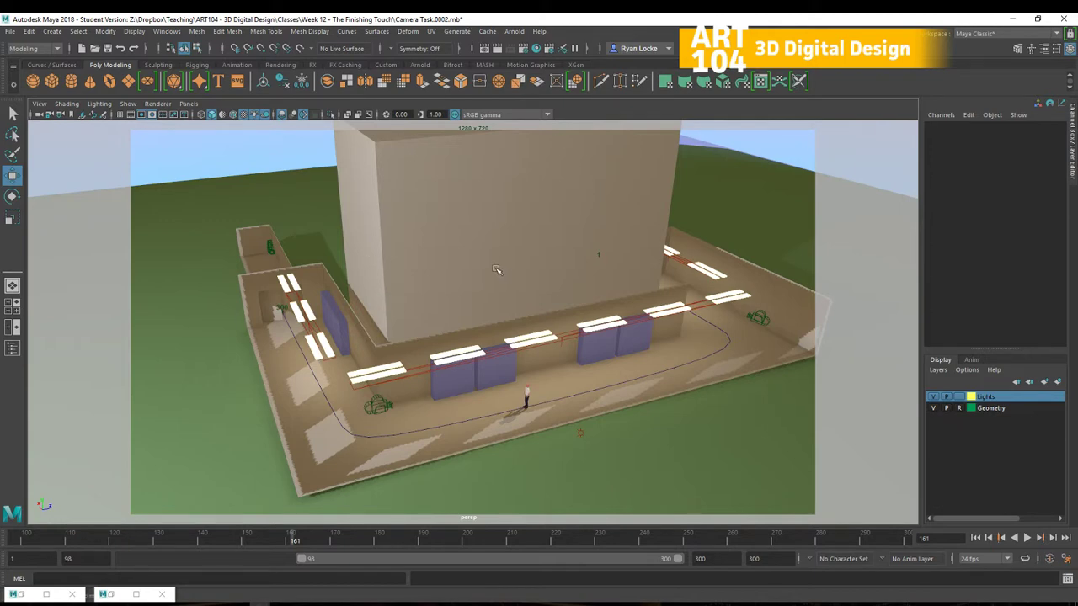
left_click_drag(497, 270, 531, 254, "alt")
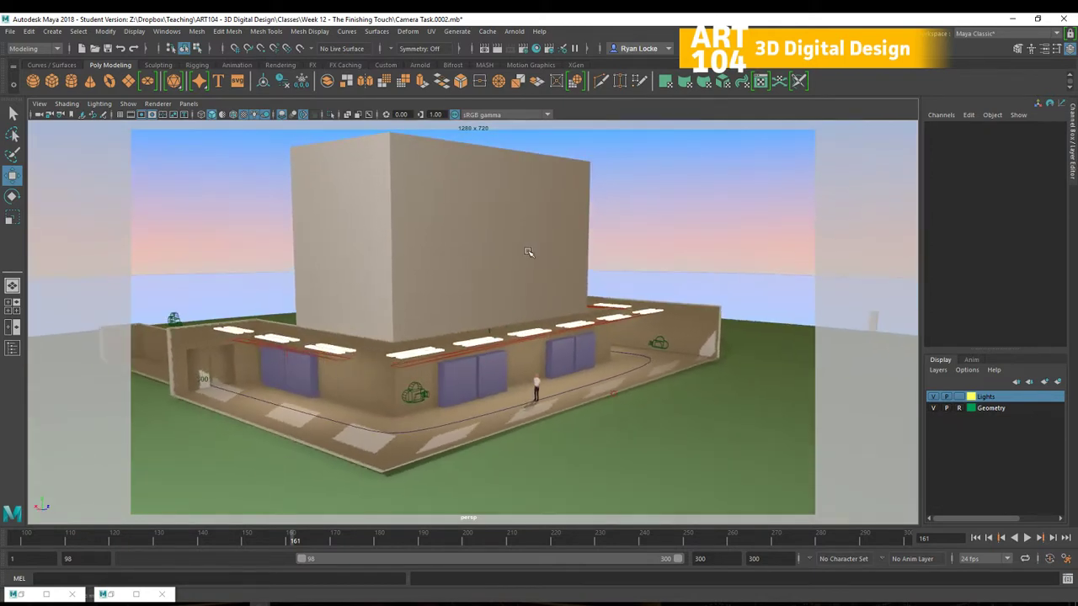
left_click(144, 115)
left_click(144, 114)
left_click(143, 114)
left_click(143, 115)
left_click(143, 115)
left_click(144, 114)
left_click(152, 117)
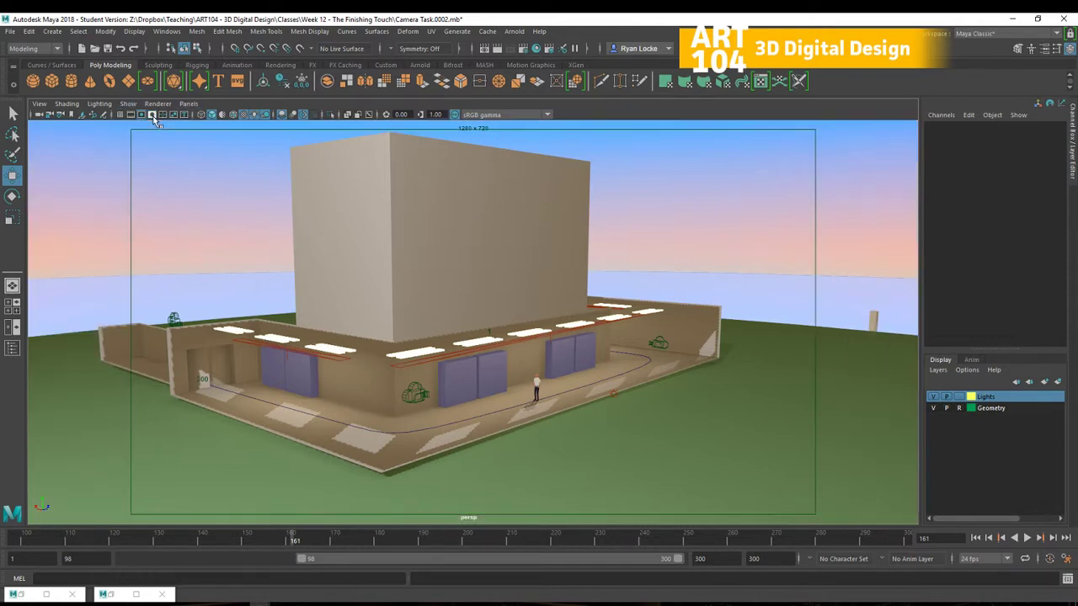
left_click(152, 116)
left_click(153, 116)
left_click(152, 117)
left_click(152, 116)
left_click(153, 116)
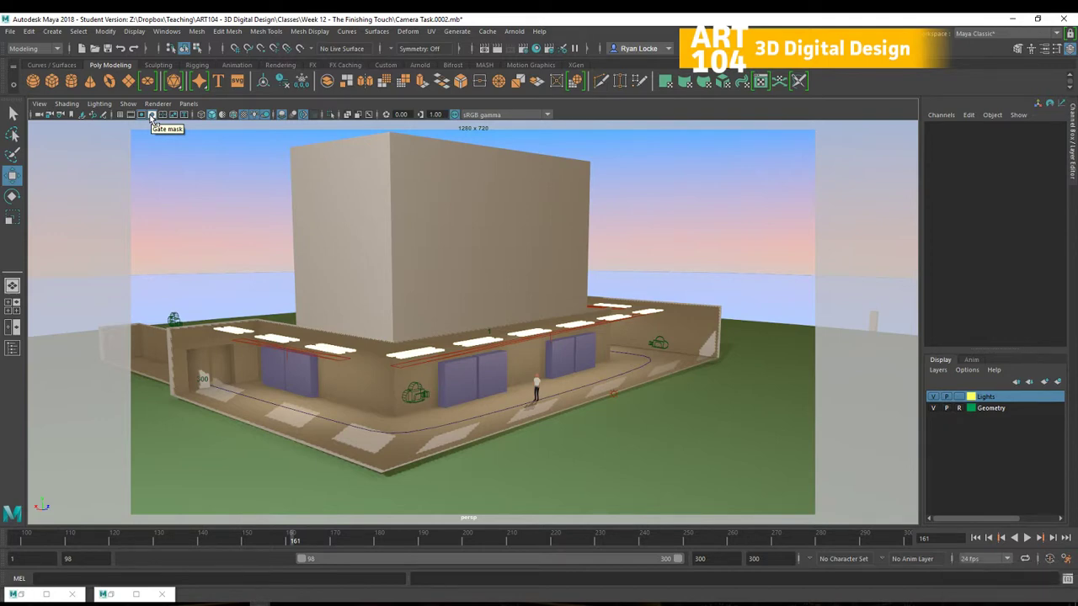
- Orbit to a corner view of the building, then play and stop the animation
middle_click_drag(433, 246, 443, 267, "alt")
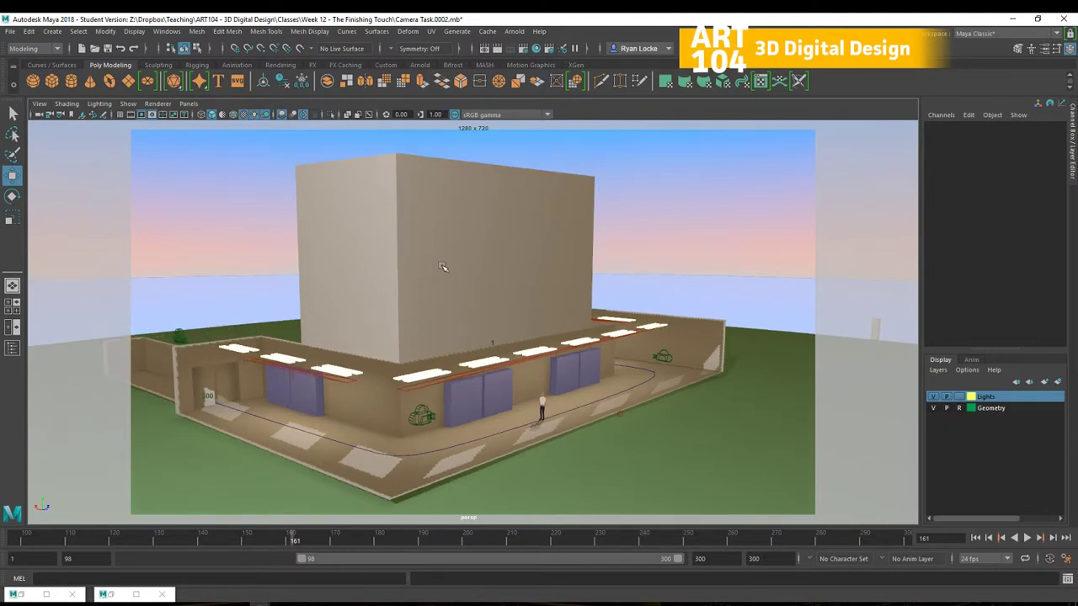
left_click_drag(442, 266, 510, 269, "alt")
middle_click_drag(511, 270, 511, 258, "alt")
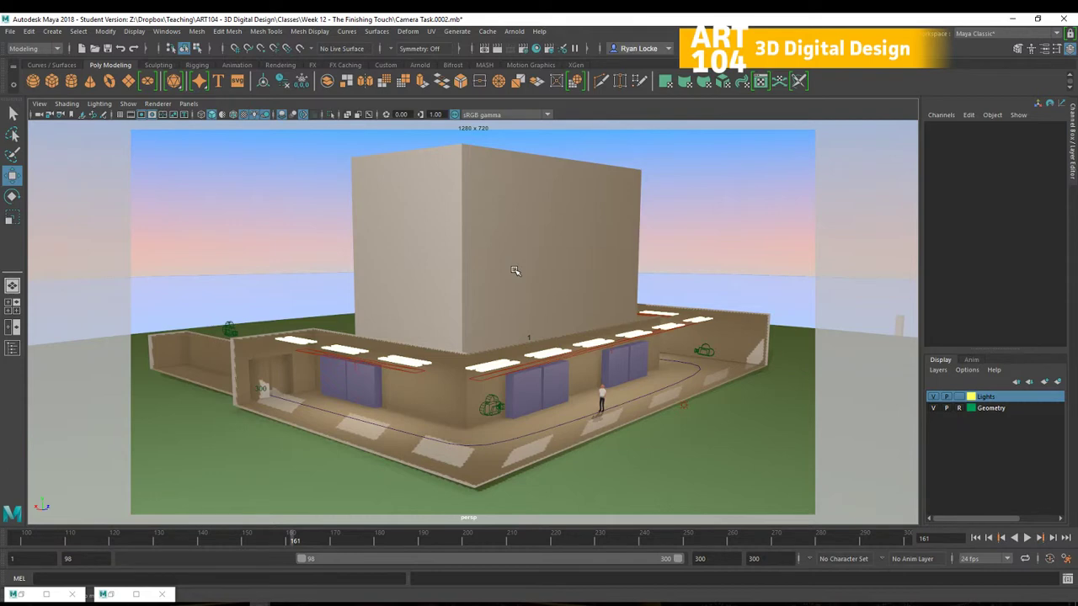
left_click_drag(514, 271, 425, 463, "alt")
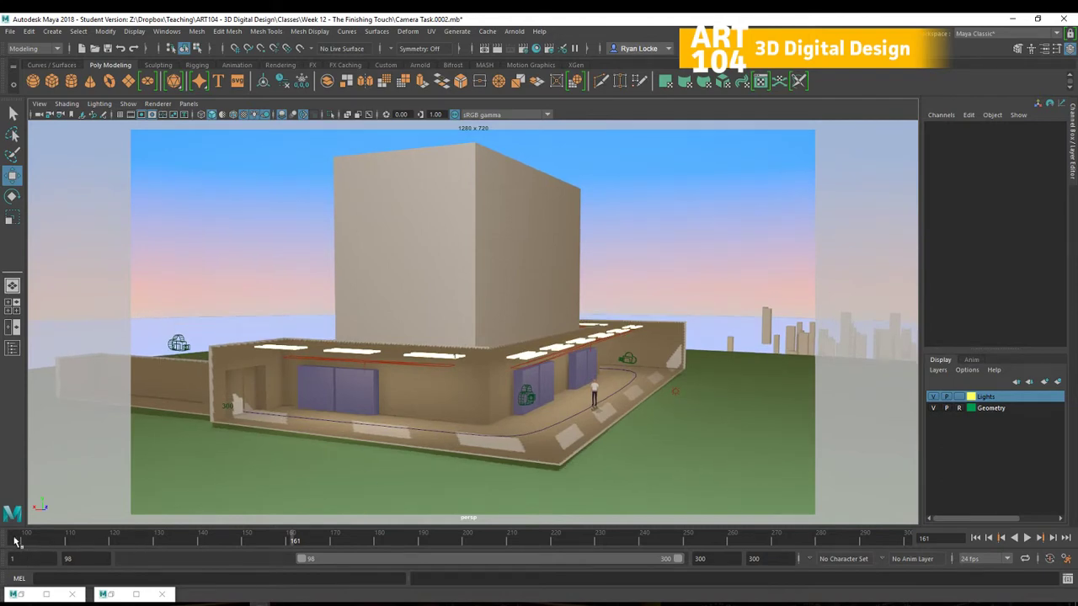
key("alt+v")
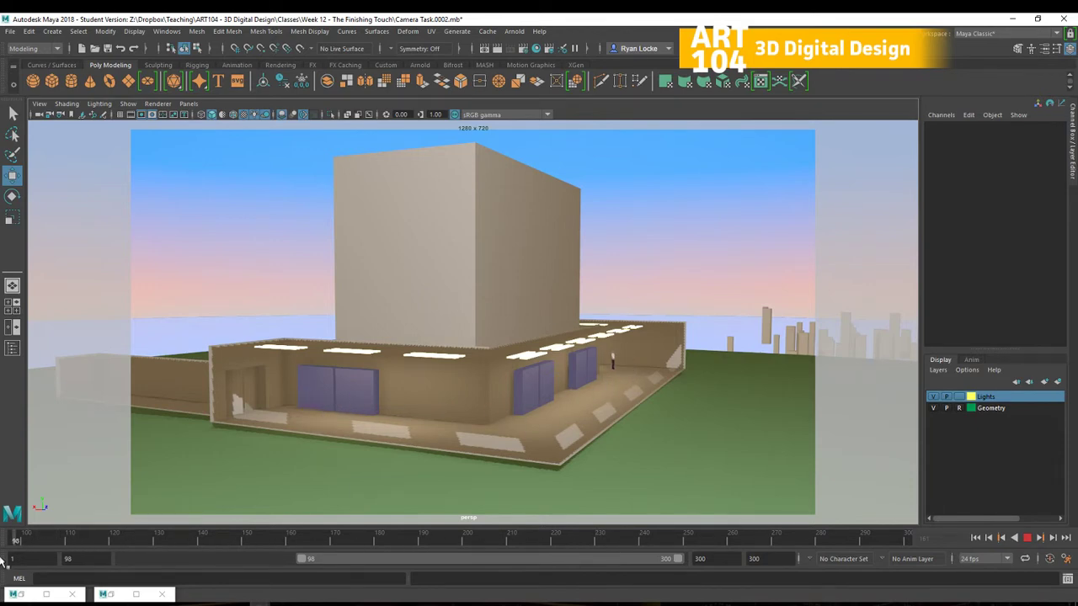
key("Escape")
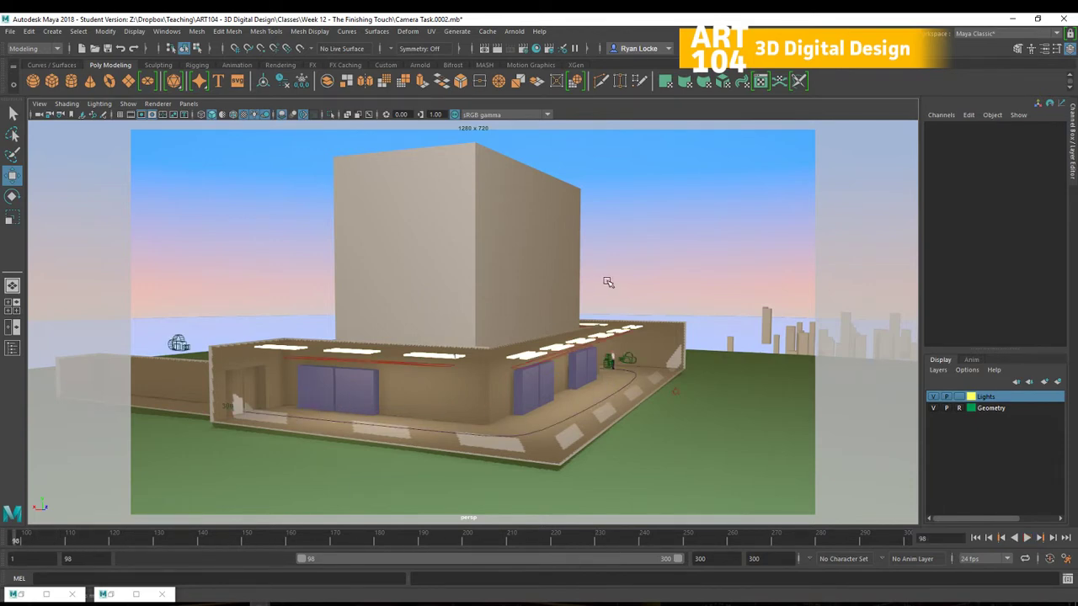
- From a low front view of the walkway, widen the timeline range to frames 1–300
left_click_drag(649, 321, 454, 319, "alt")
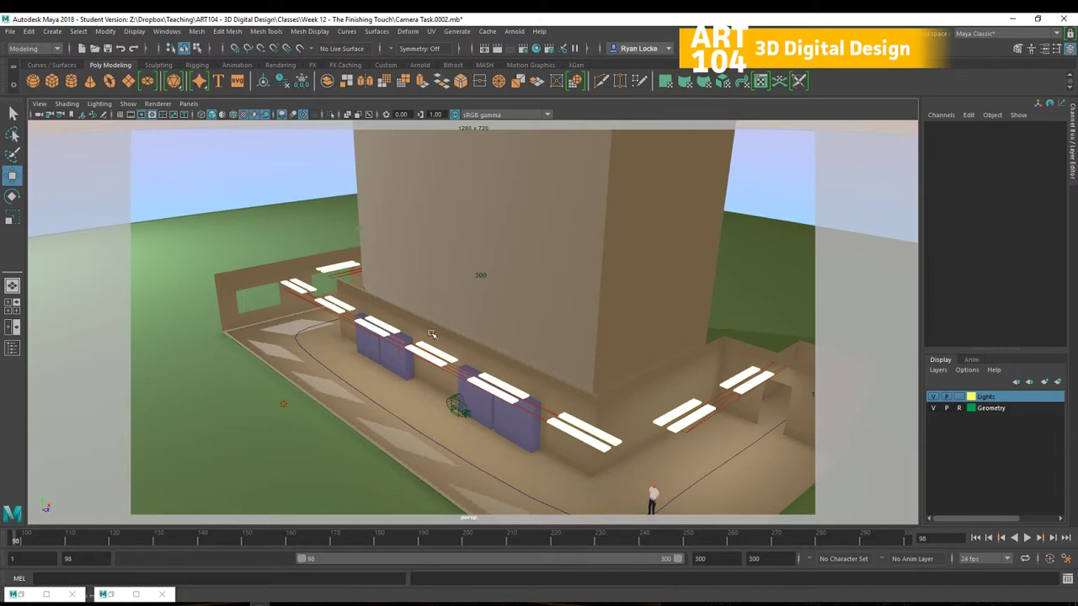
left_click_drag(427, 332, 539, 314, "alt")
left_click_drag(306, 564, 124, 559)
left_click_drag(502, 560, 679, 560)
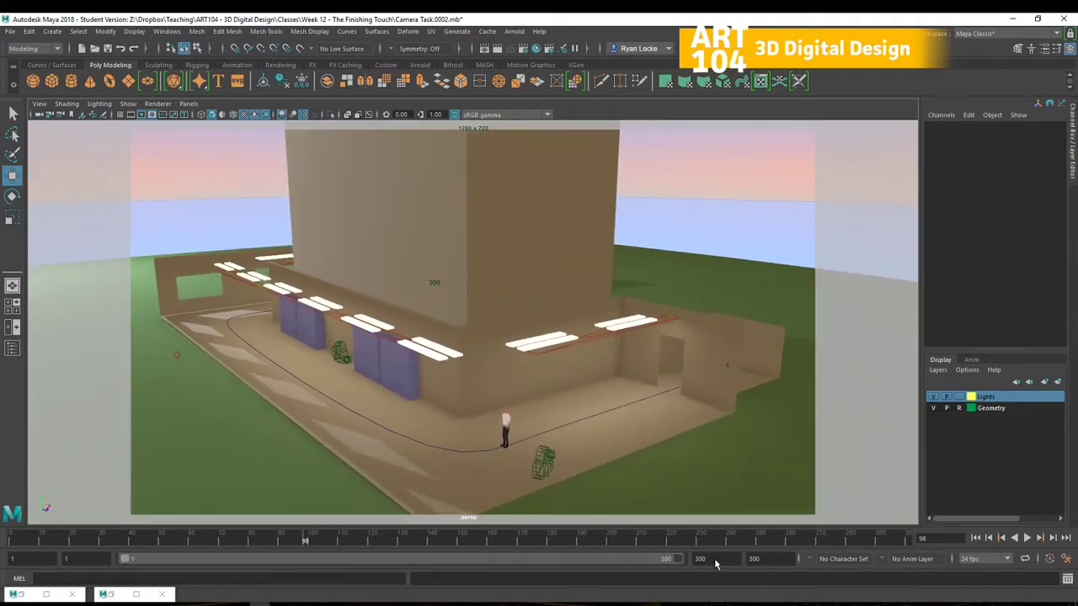
- Play the animation from the start, then stop it back at frame 1
left_click(23, 542)
key("alt+v")
left_click(7, 543)
- Zoom out to the whole set, scrub to about frame 53, and view from higher up
left_click_drag(618, 401, 686, 415, "alt")
right_click_drag(687, 415, 670, 385, "alt")
middle_click_drag(670, 385, 730, 405, "alt")
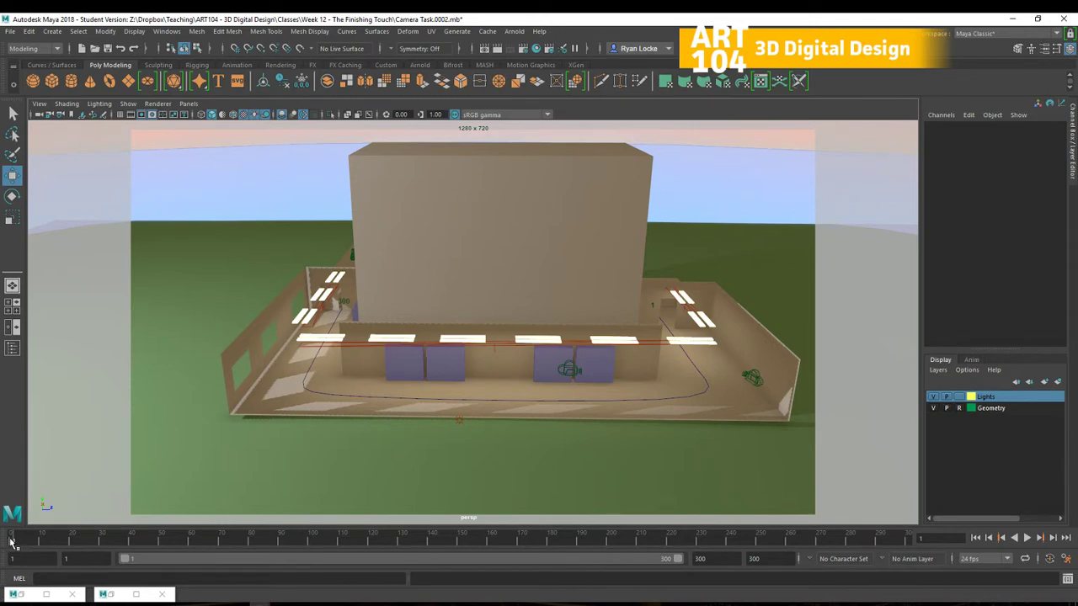
mouse_move(11, 542)
left_mouse_down()
mouse_move(489, 536)
mouse_move(855, 506)
mouse_move(649, 560)
mouse_move(10, 563)
left_mouse_up()
mouse_move(533, 342)
left_mouse_down("alt")
mouse_move(489, 338)
mouse_move(617, 319)
mouse_move(530, 329)
left_mouse_up("alt")
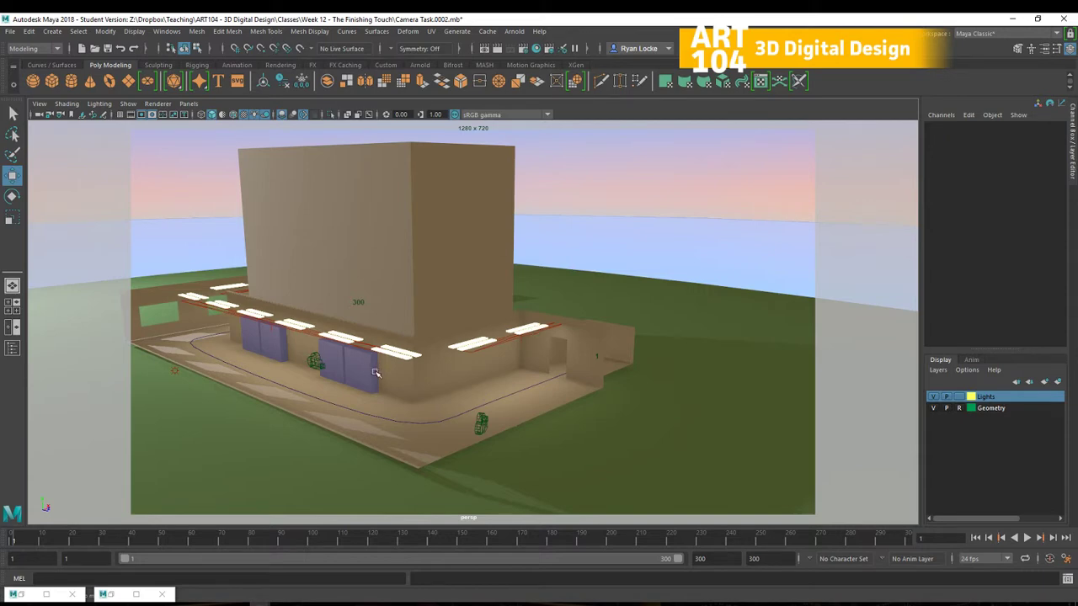
- Launch Calculator with calc, work out 300 ÷ 24 = 12.5, and close it
key("super+r")
type("calc")
key("Return")
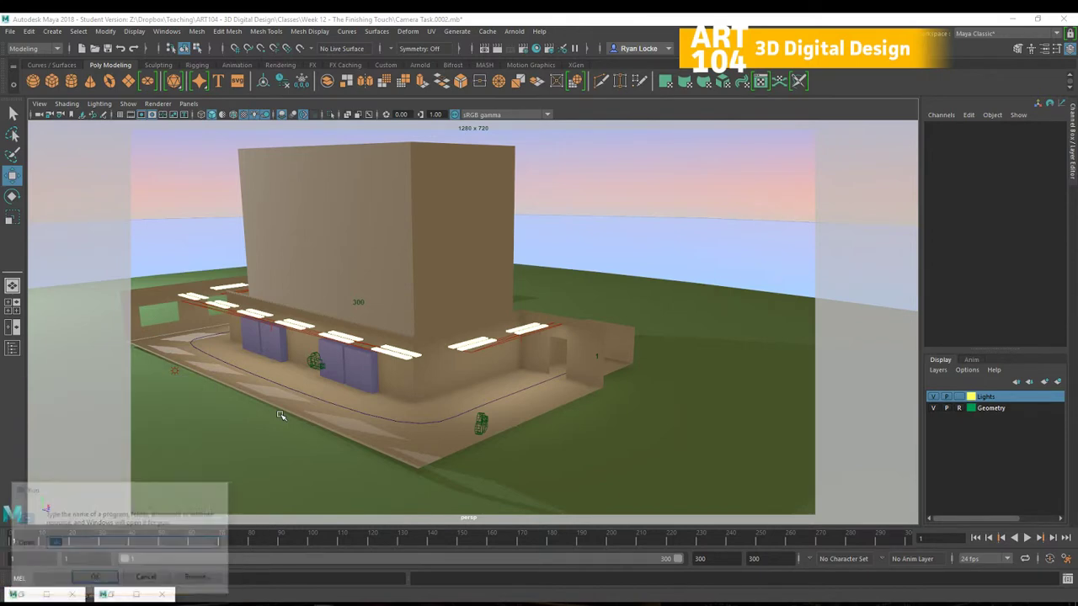
left_click(881, 325)
double_click(837, 355)
left_click(930, 236)
left_click(844, 326)
left_click(799, 297)
left_click(930, 357)
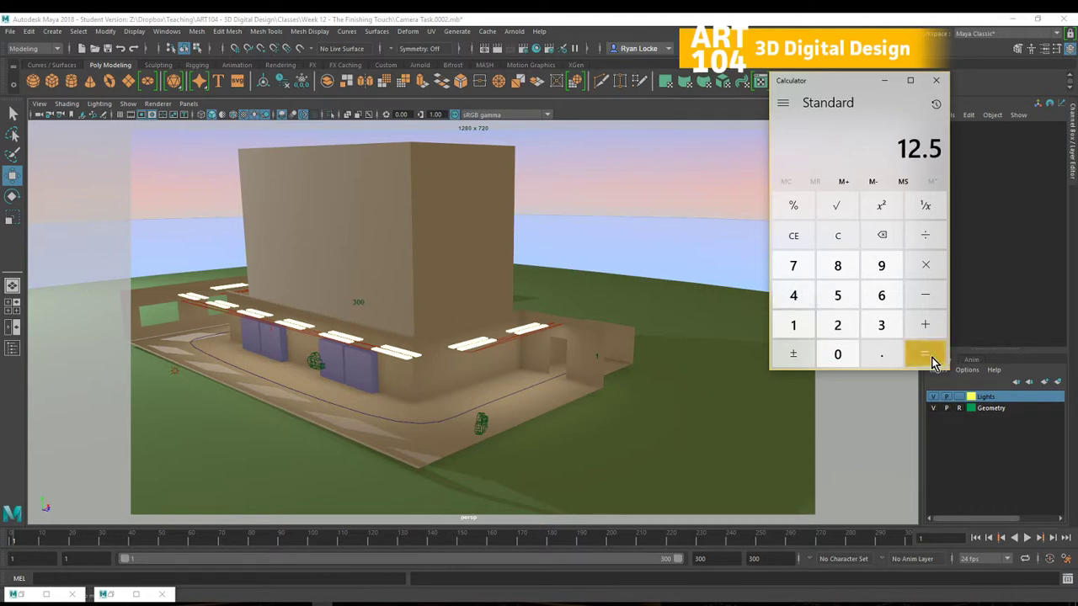
left_click(936, 80)
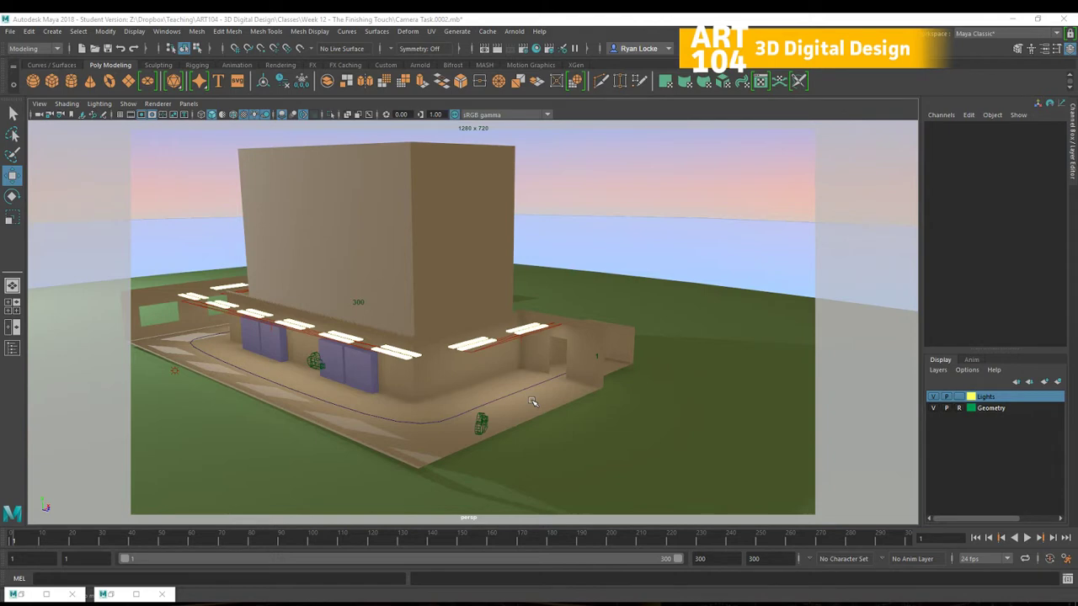
- Scrub the walk animation through frames 96, 124 and 147 up to frame 197
left_click_drag(532, 402, 564, 367, "alt")
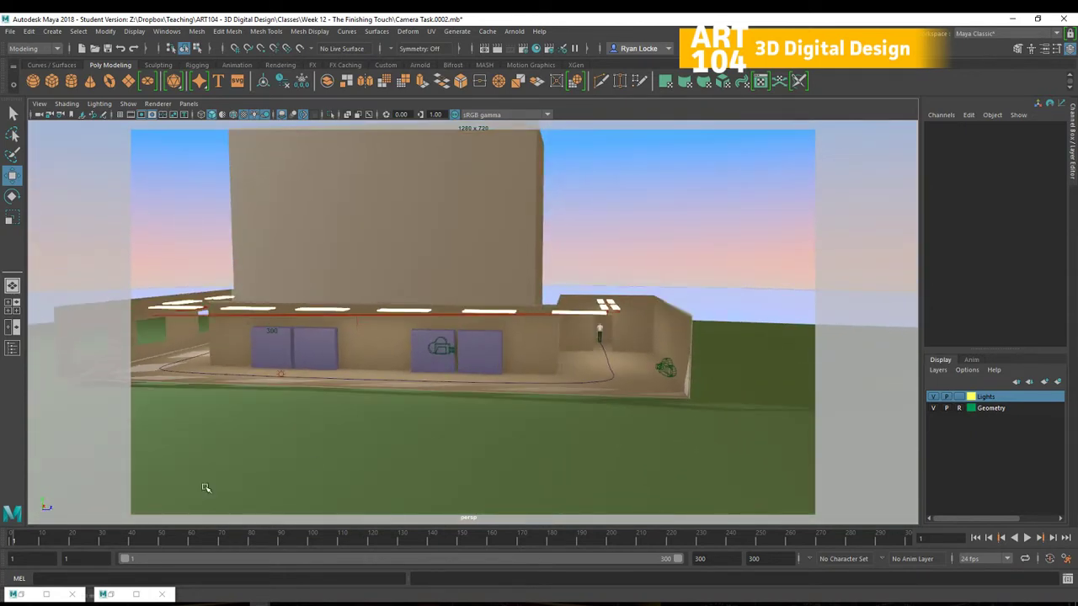
left_click_drag(15, 543, 302, 545)
left_click_drag(301, 544, 385, 543)
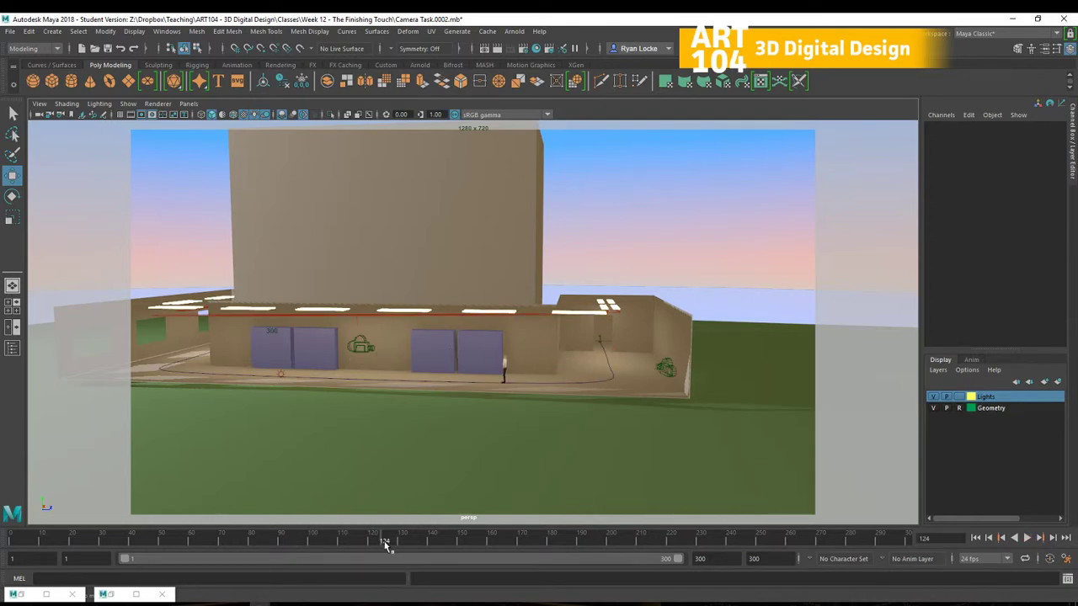
left_click_drag(386, 546, 603, 543)
left_click_drag(354, 371, 229, 382, "alt")
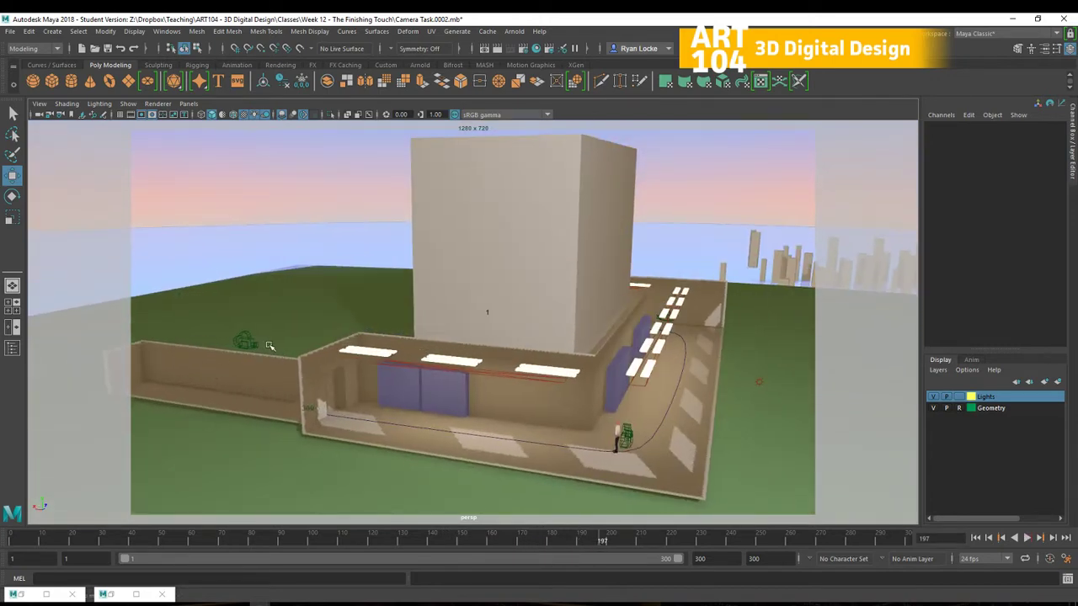
- Play the animation, stop it back at frame 1, and orbit to a lower view
key("alt+v")
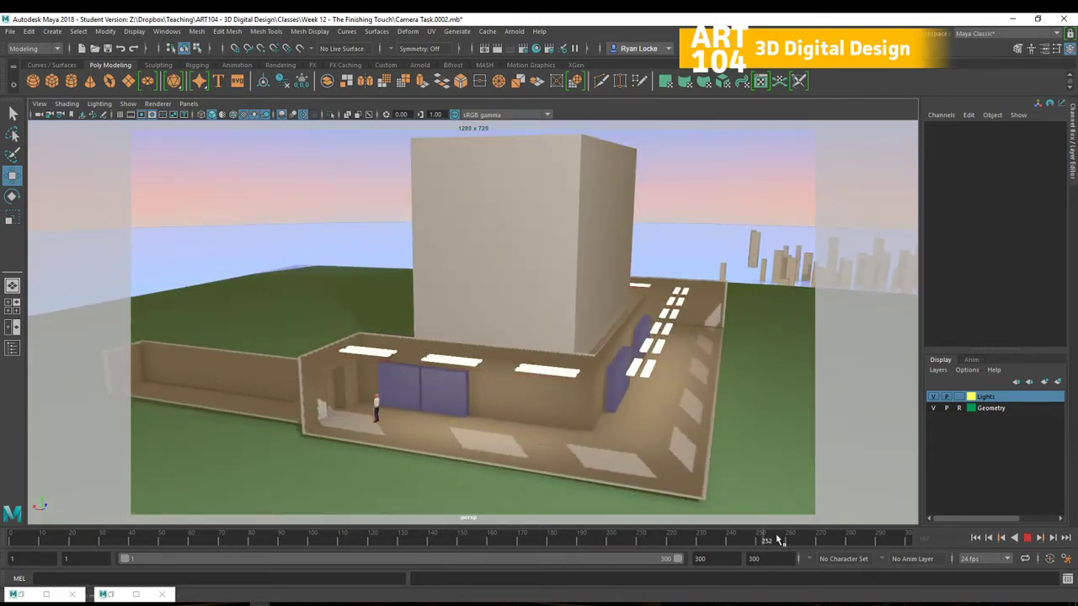
key("alt+shift+v")
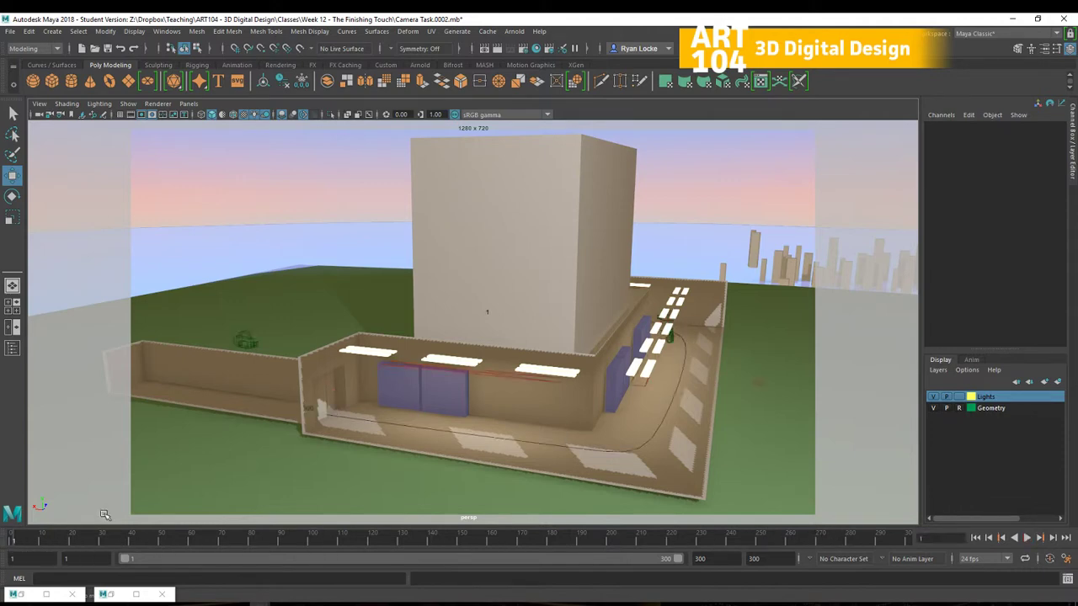
left_click_drag(471, 329, 633, 302, "alt")
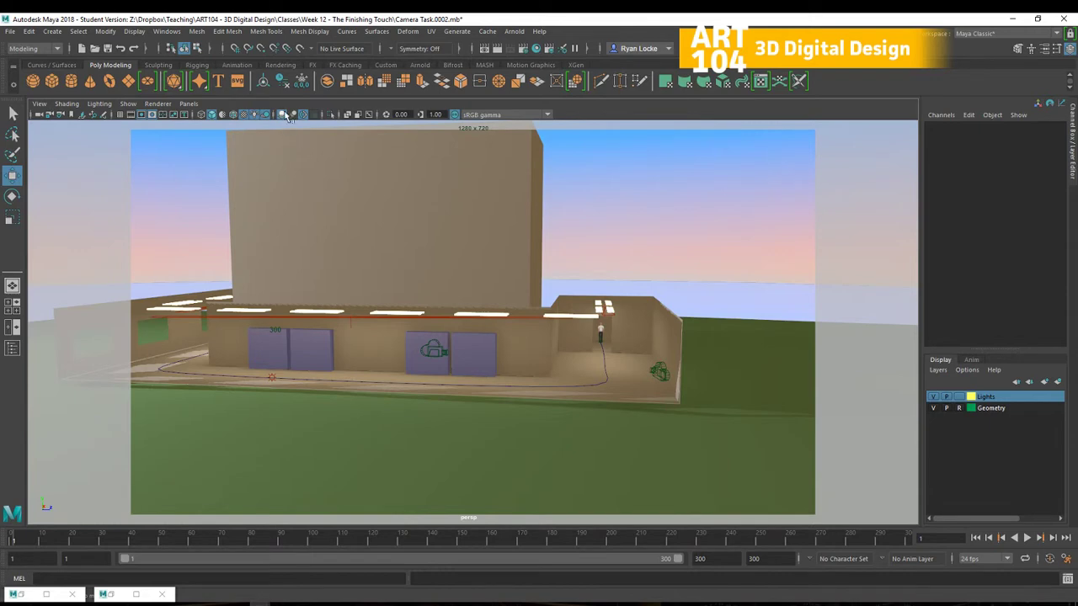
- Look through the CAM_1_intro camera and scrub to about frame 50
left_click(189, 104)
mouse_move(217, 116)
left_click(318, 120)
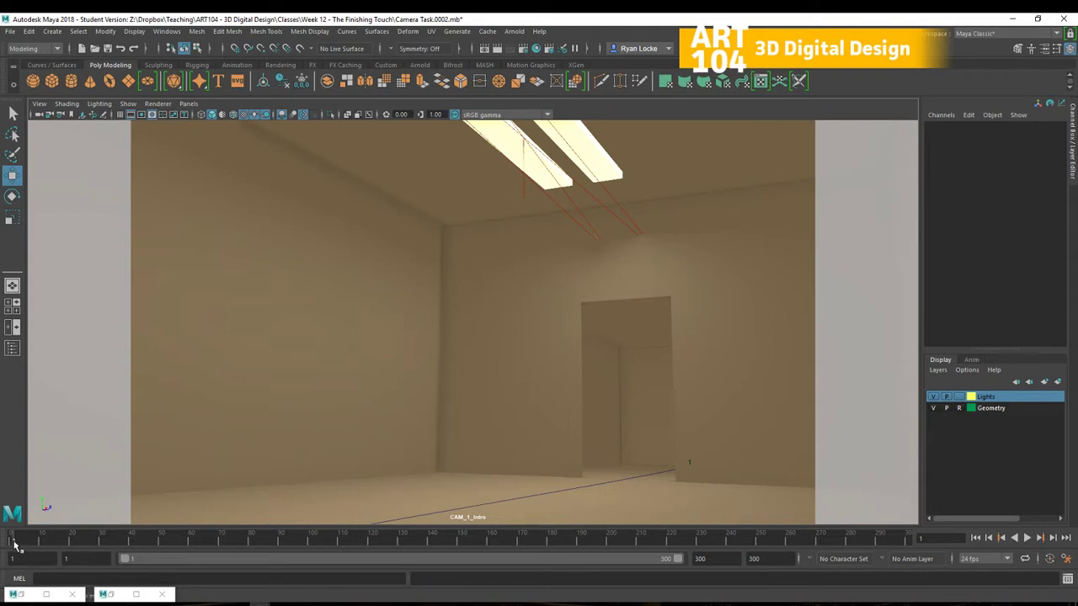
left_click_drag(13, 544, 308, 549)
- Switch to CAM_2_Corridor and scrub the corridor shot from frame 97 to 126
left_click(188, 103)
mouse_move(222, 118)
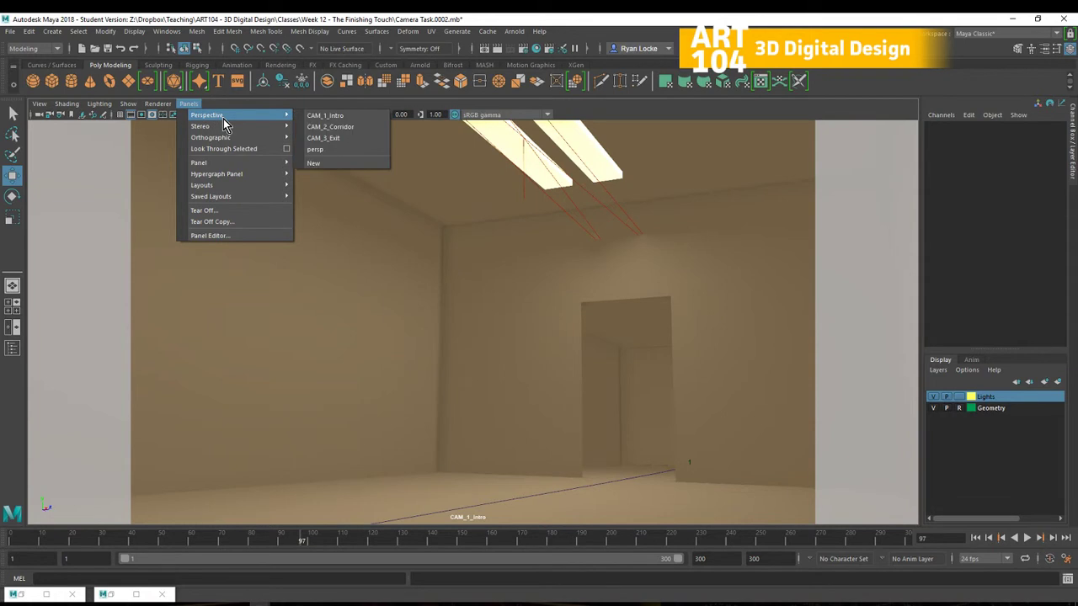
left_click(327, 128)
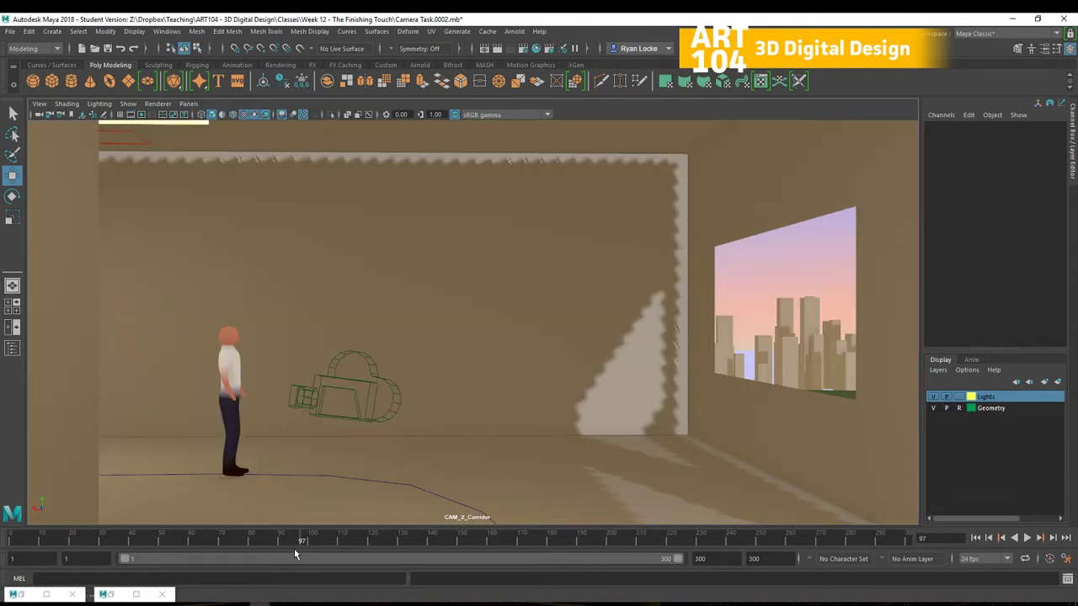
left_click_drag(305, 543, 603, 531)
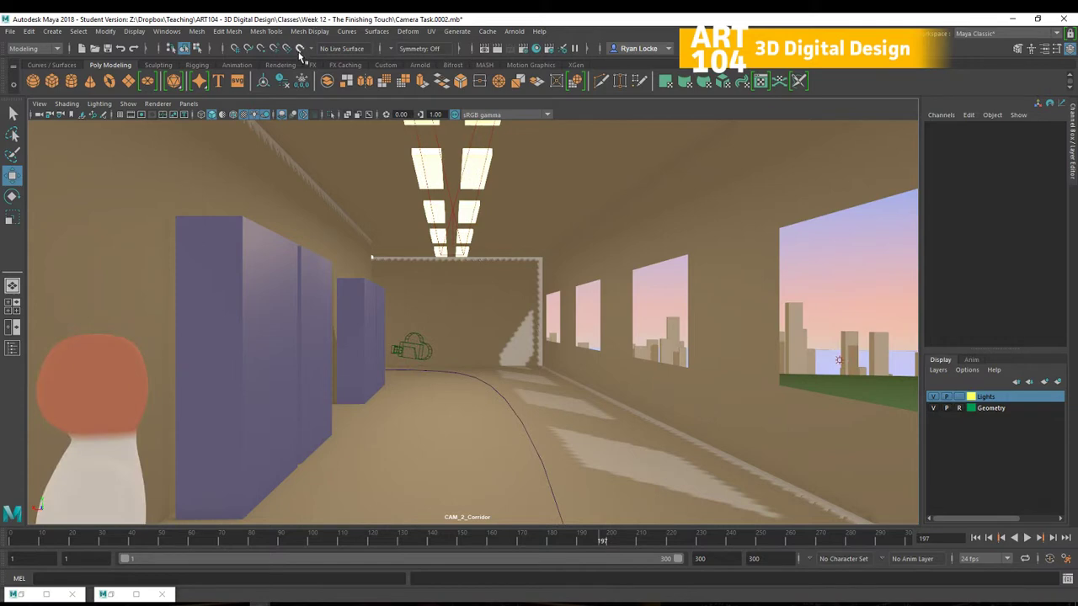
- Look through CAM_3_Exit, scrub the exit shot forward, and play it back
left_click(188, 103)
mouse_move(211, 116)
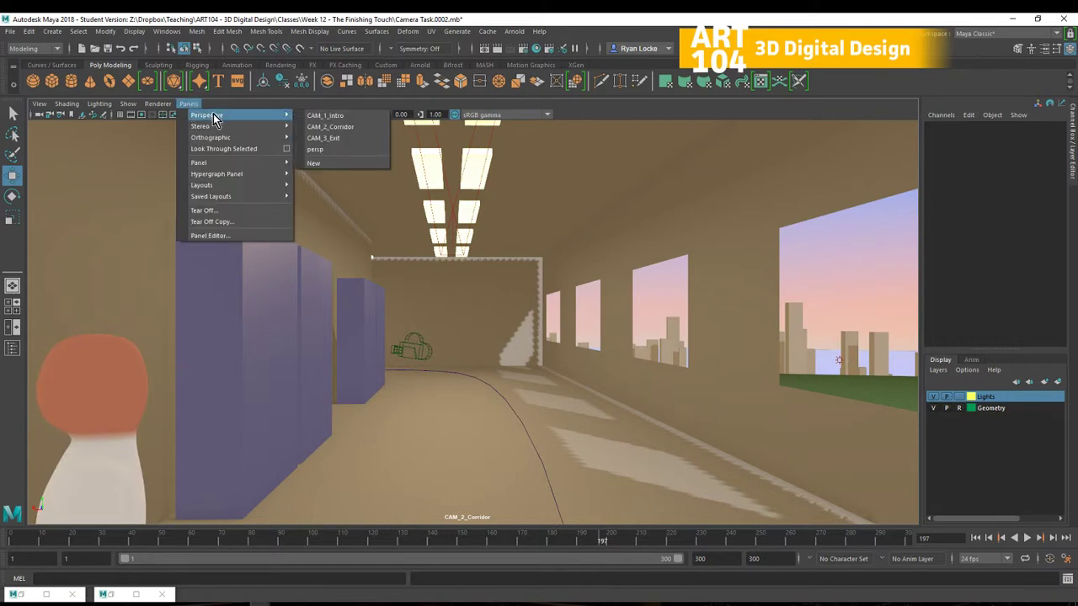
left_click(356, 138)
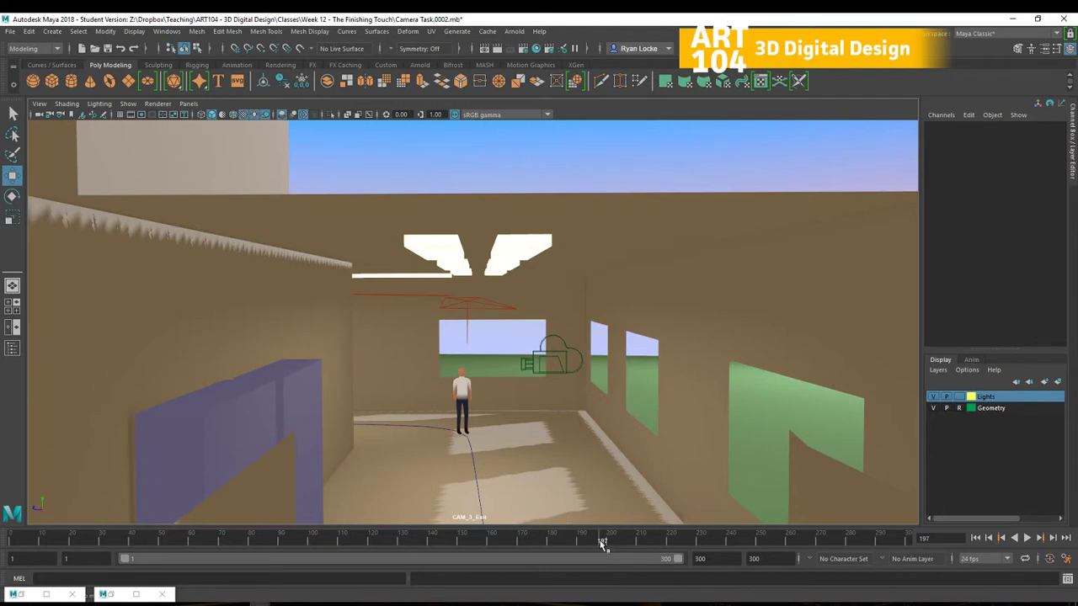
left_click_drag(602, 543, 778, 540)
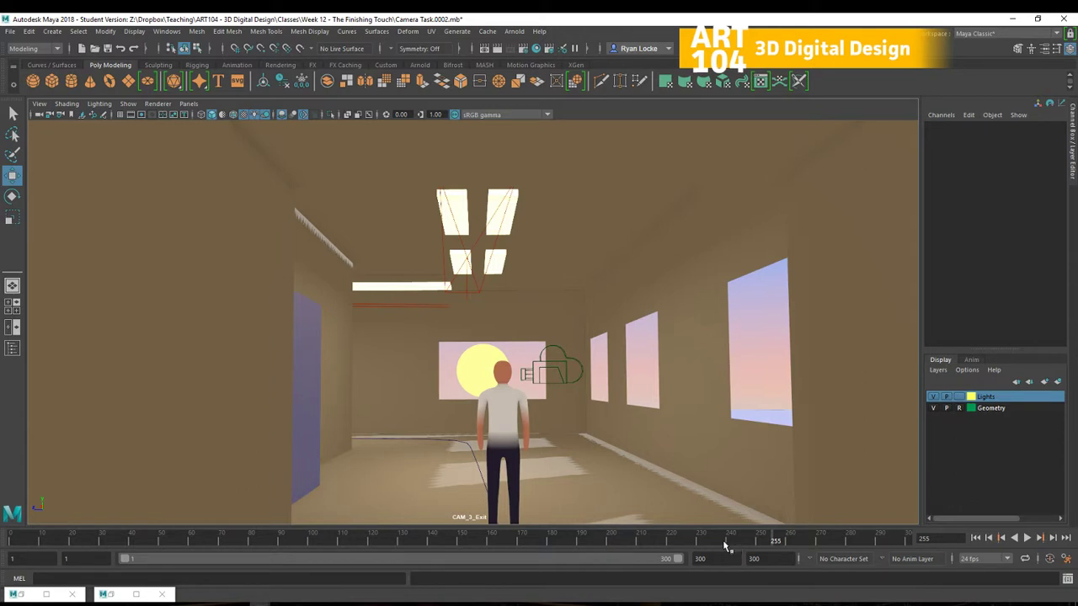
key("alt+v")
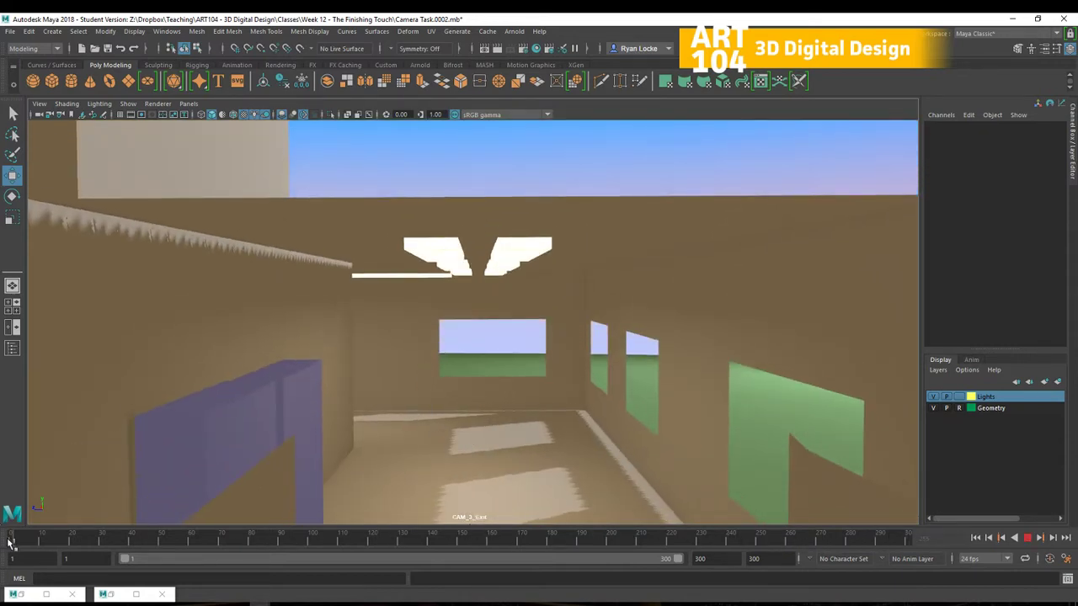
- Return to frame 1 and preview the CAM_1_Intro shot up to frame 85
left_click(10, 547)
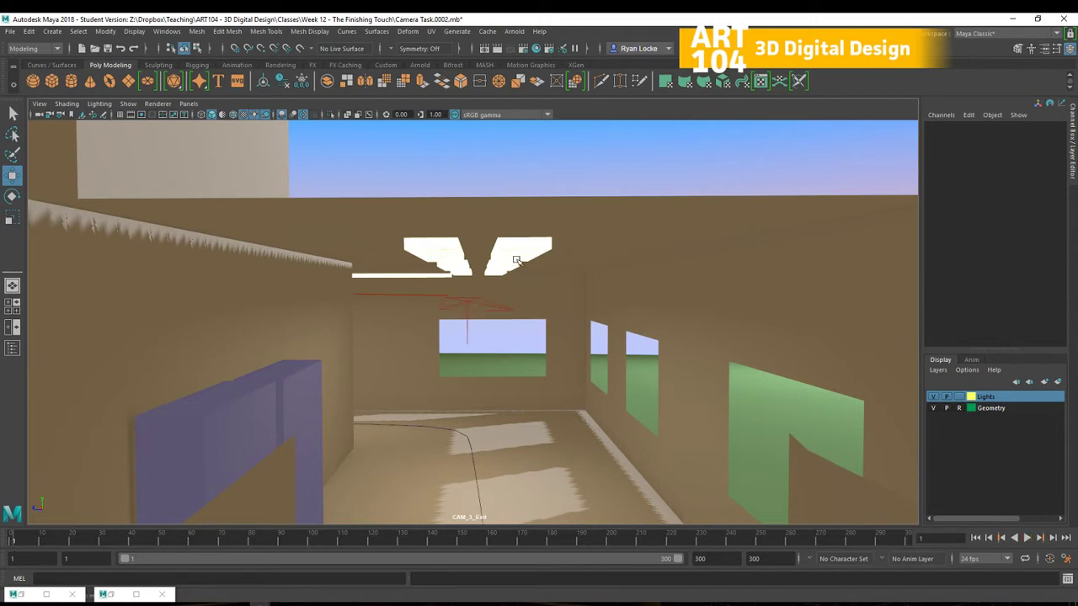
left_click(189, 104)
mouse_move(238, 117)
left_click(311, 116)
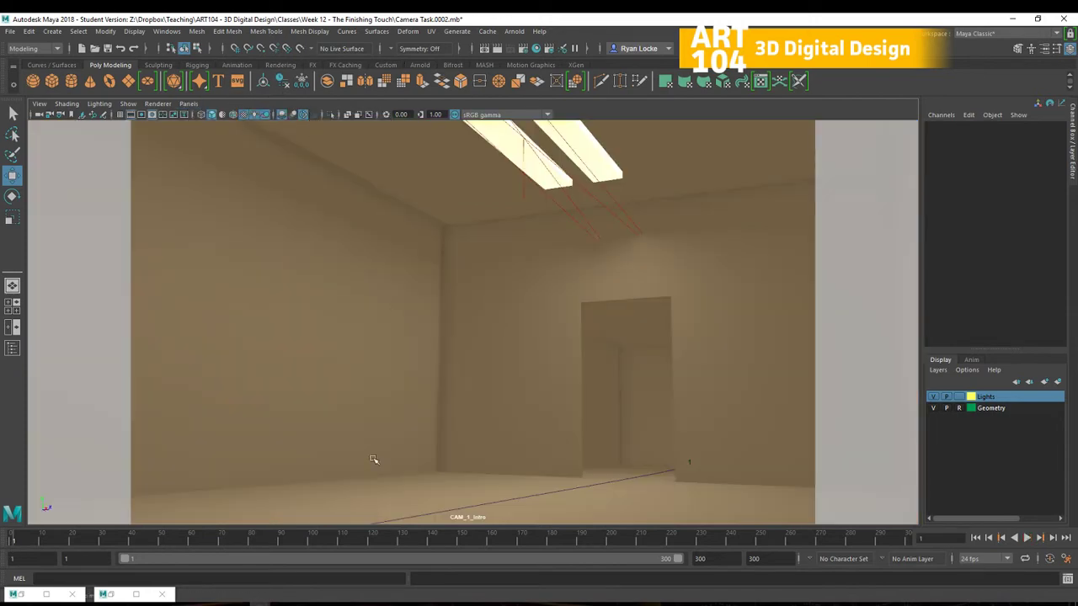
left_click_drag(15, 543, 311, 553)
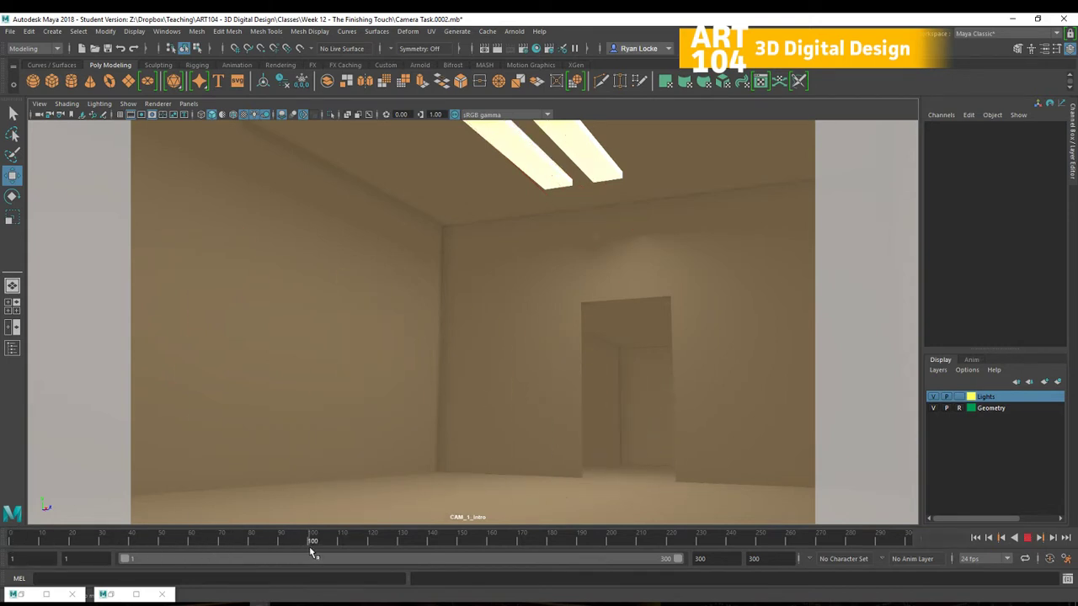
- Switch to CAM_2_Corridor, play the corridor shot and stop it at frame 200
left_click(188, 103)
mouse_move(216, 119)
left_click(362, 126)
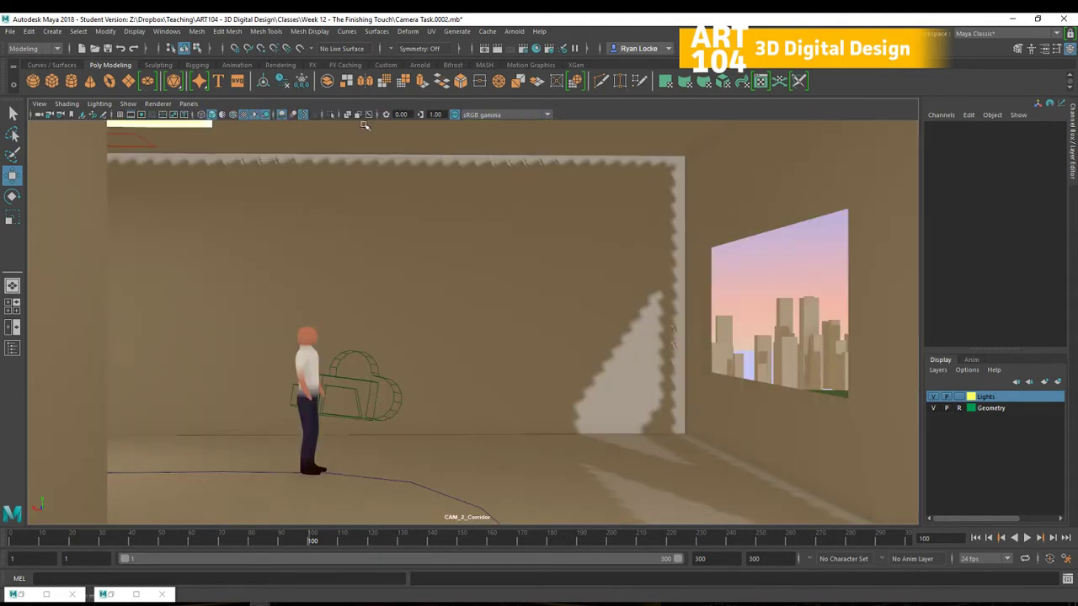
key("alt+v")
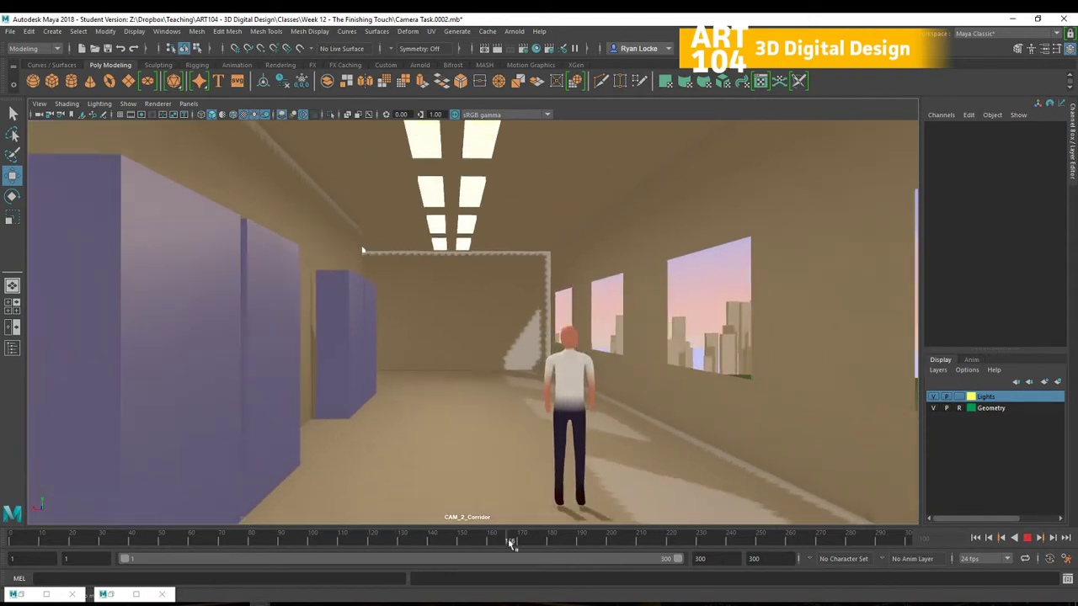
left_click_drag(613, 546, 617, 553)
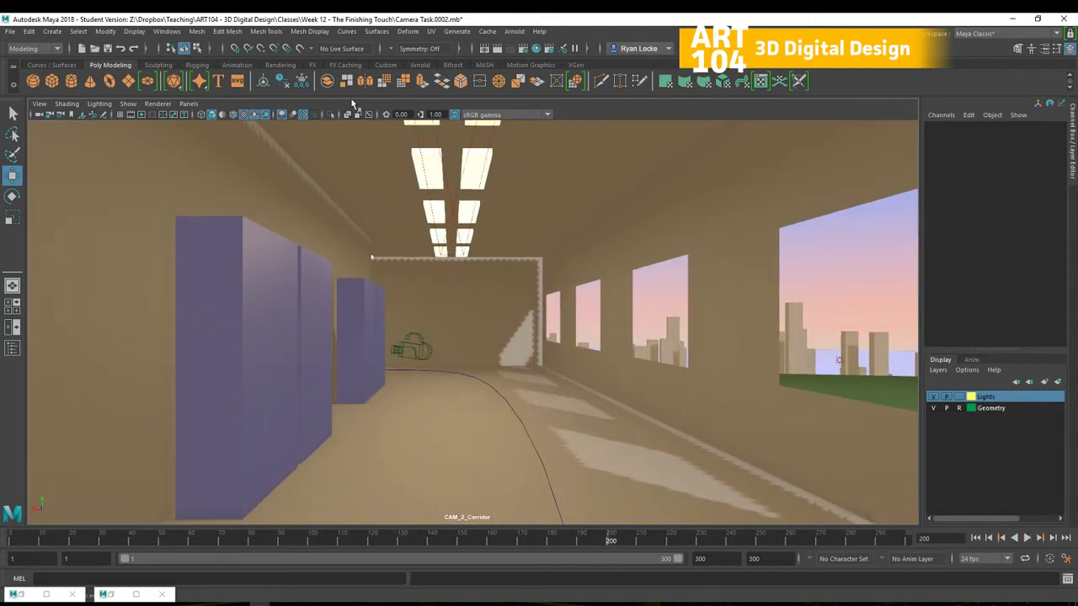
- Preview CAM_3_Exit up to frame 299, then switch back to CAM_1_Intro
left_click(189, 104)
mouse_move(230, 118)
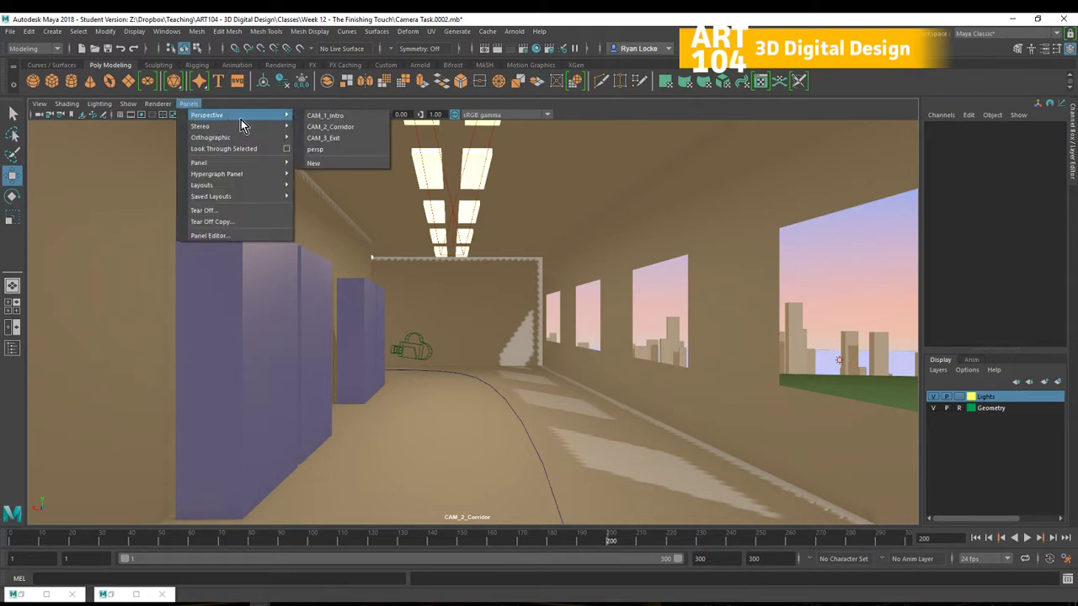
left_click(345, 138)
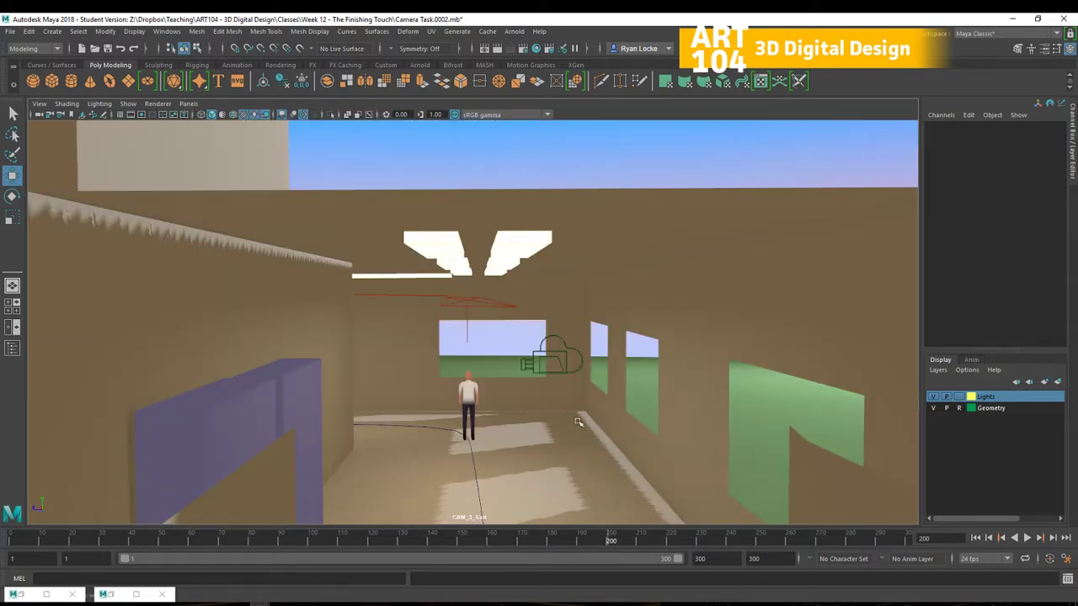
left_click_drag(610, 546, 924, 559)
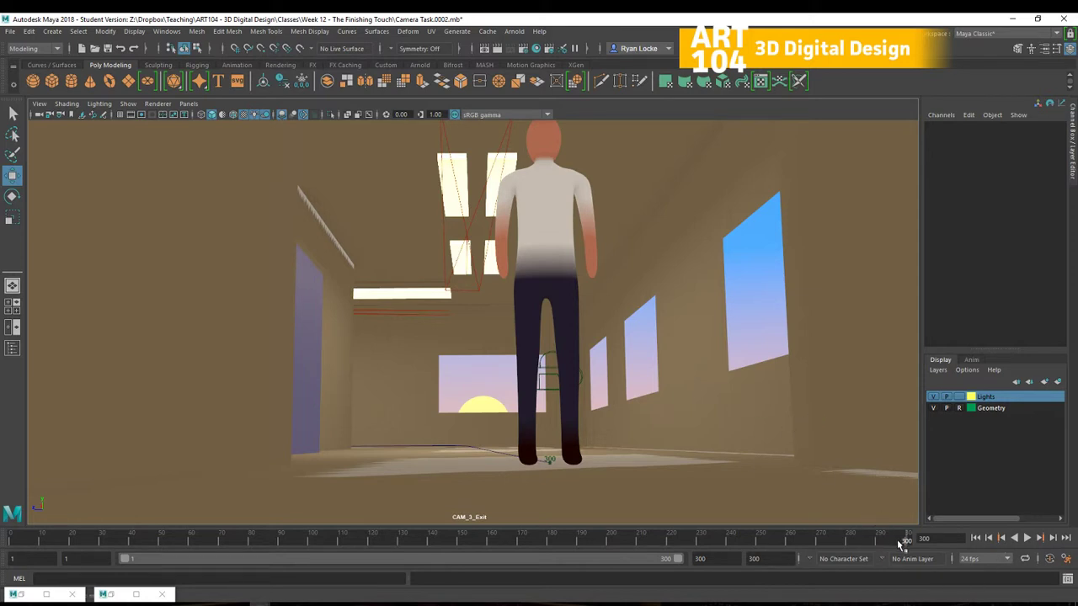
left_click(188, 104)
mouse_move(217, 117)
left_click(339, 115)
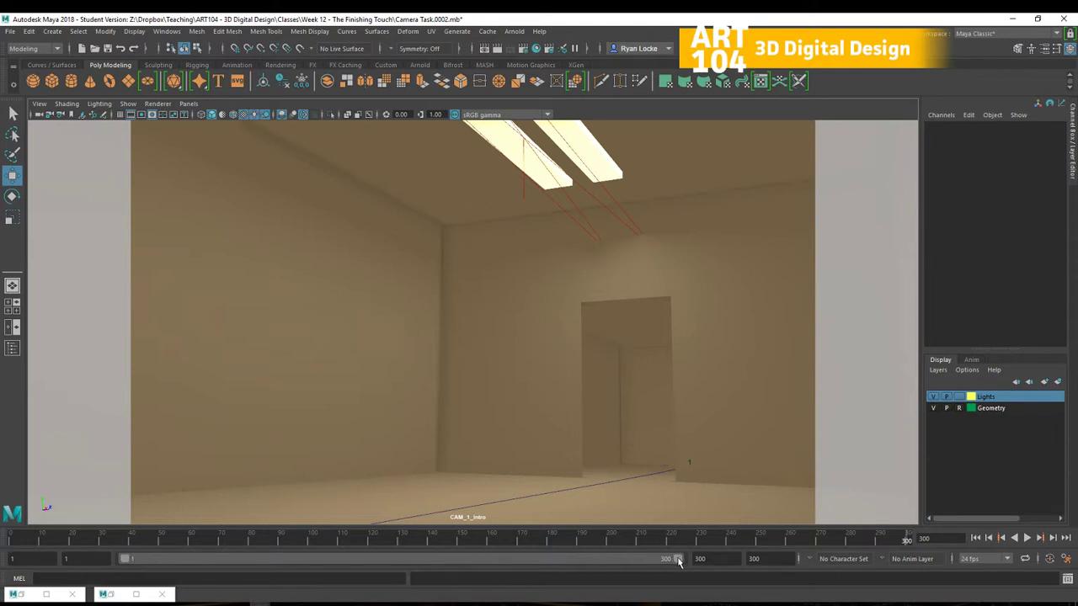
- Pull the playback range end down to frame 100 and scrub through the shortened animation
left_click_drag(679, 560, 297, 578)
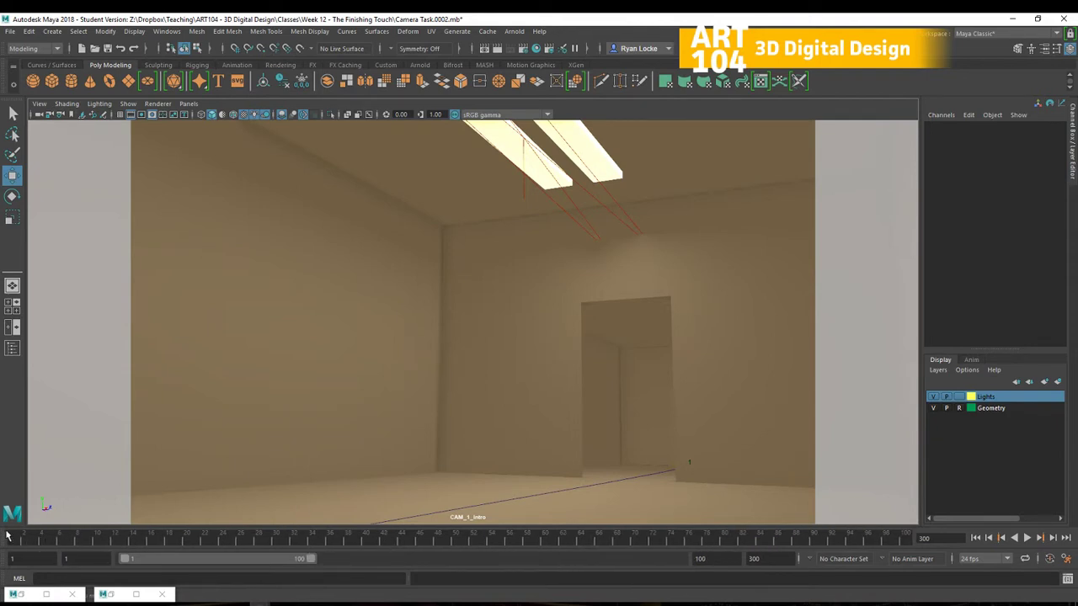
left_click_drag(23, 542, 983, 544)
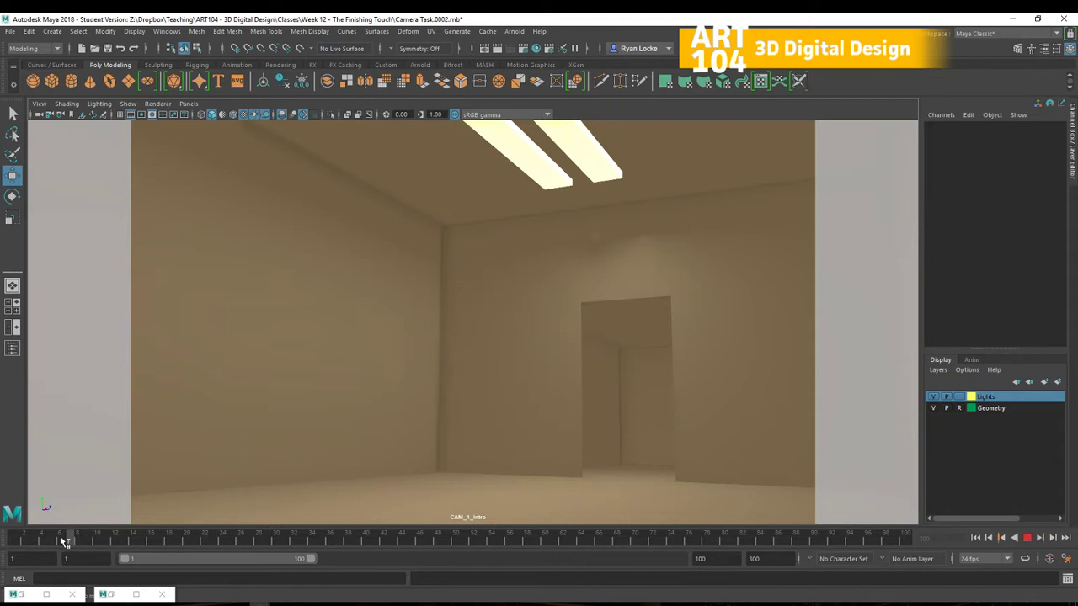
left_click(13, 542)
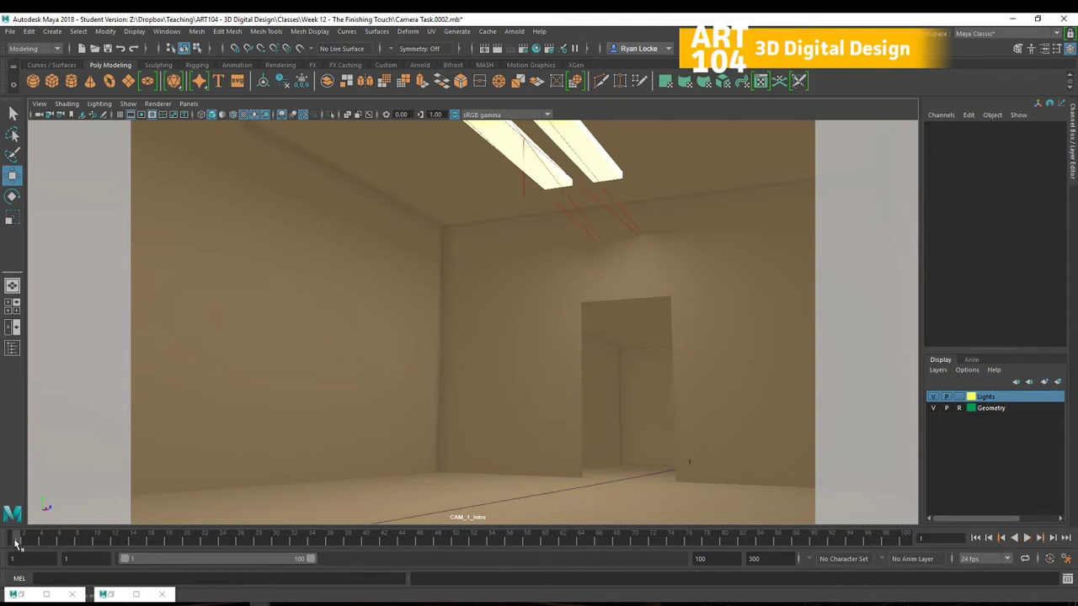
left_click_drag(19, 543, 4, 520)
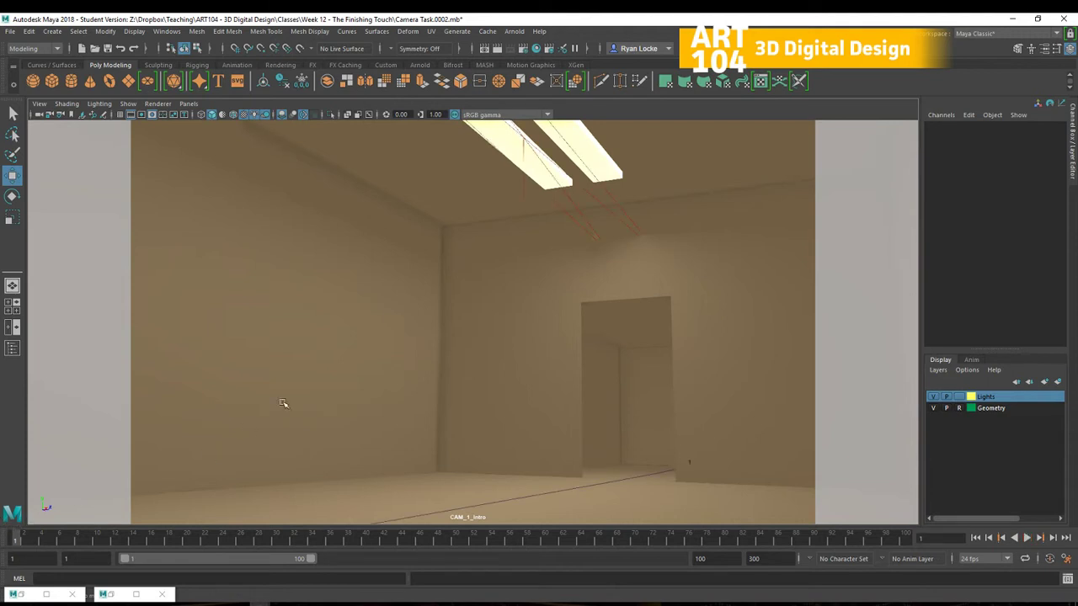
- Open Render Settings, move it aside, and test-render frame 1 through CAM_1_Intro
left_click(528, 53)
left_click_drag(328, 124, 502, 129)
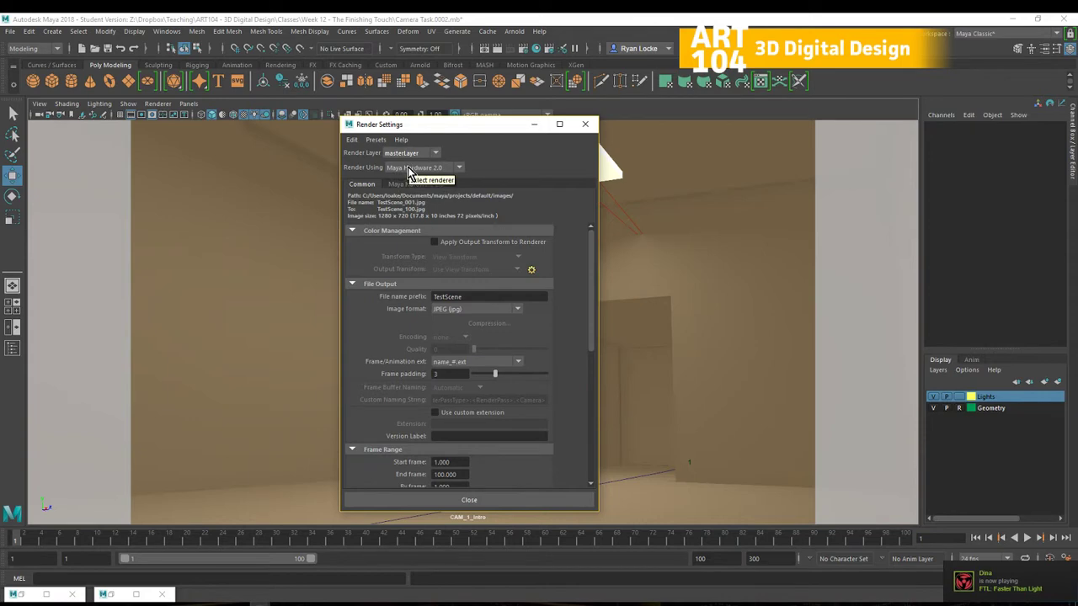
left_click_drag(472, 126, 823, 128)
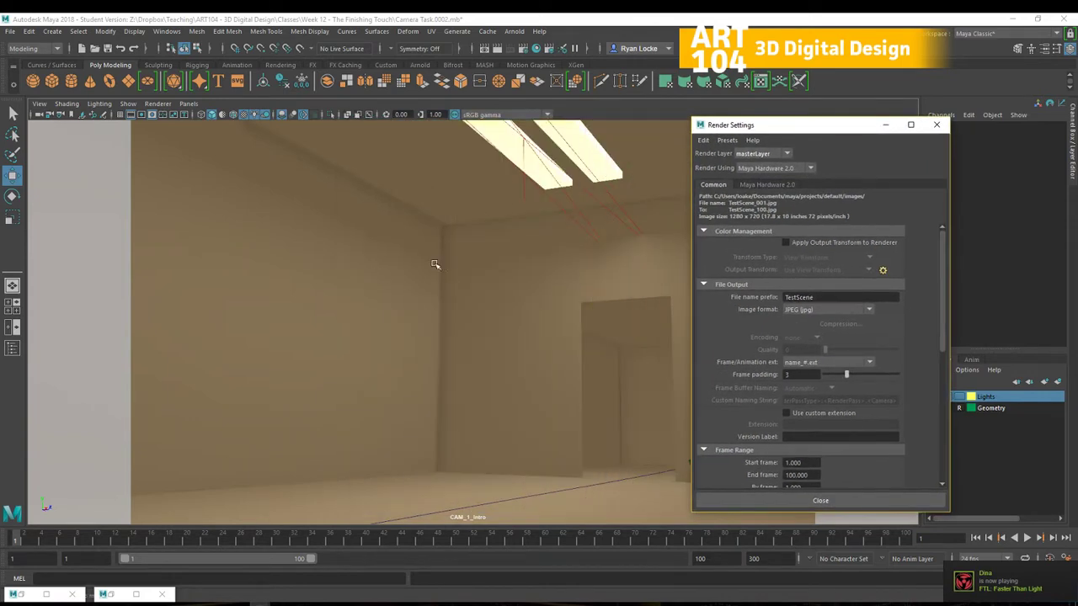
left_click(497, 49)
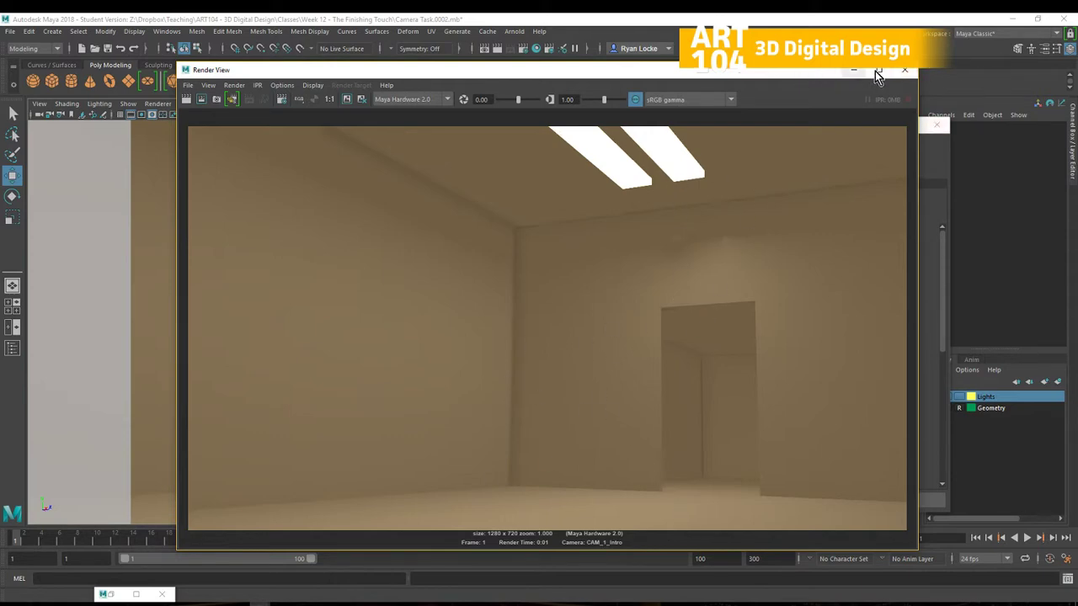
- Close the preview, re-render the current frame and darken it with the gamma and exposure sliders
left_click(904, 71)
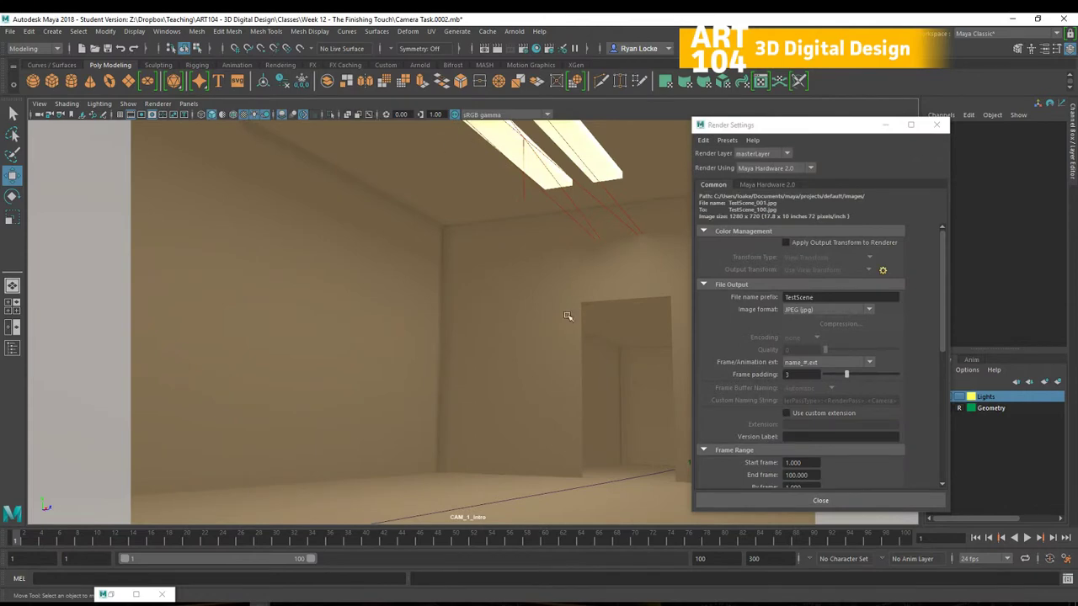
left_click_drag(866, 134, 774, 133)
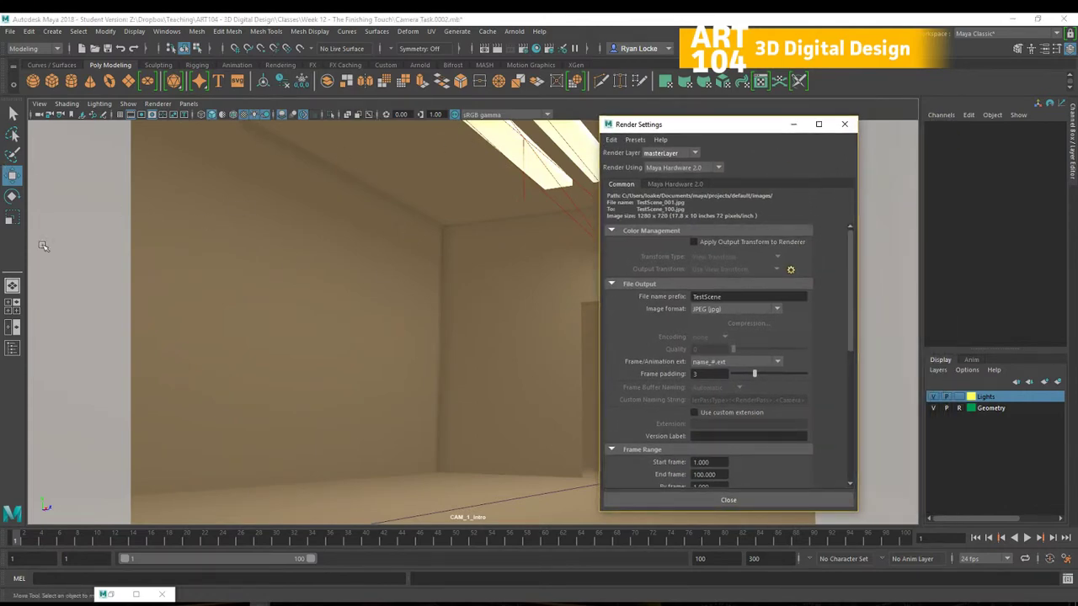
left_click(498, 50)
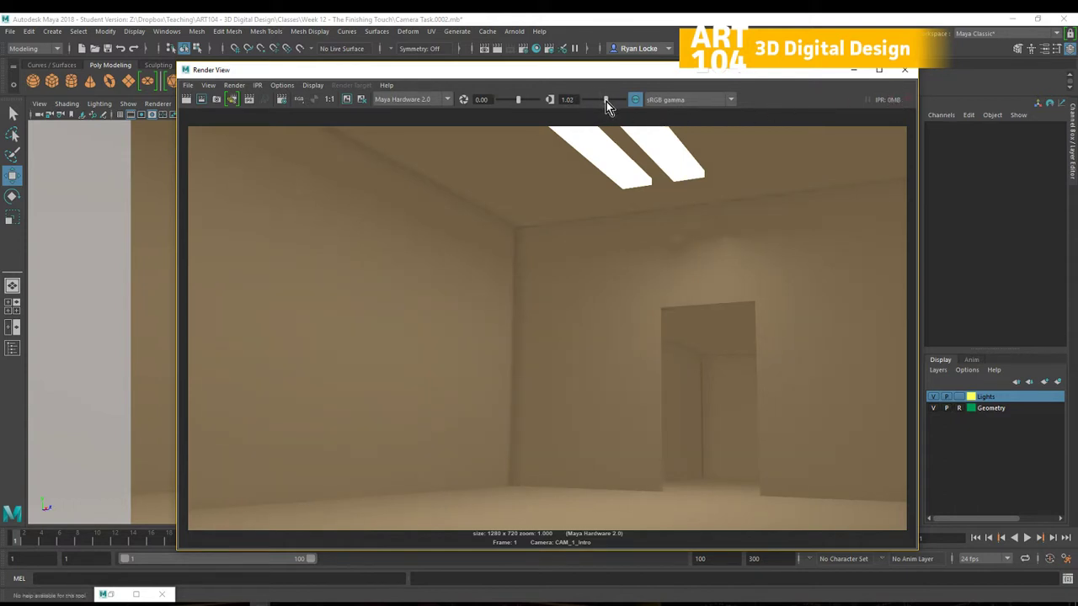
left_click_drag(607, 101, 595, 123)
left_click_drag(519, 100, 516, 114)
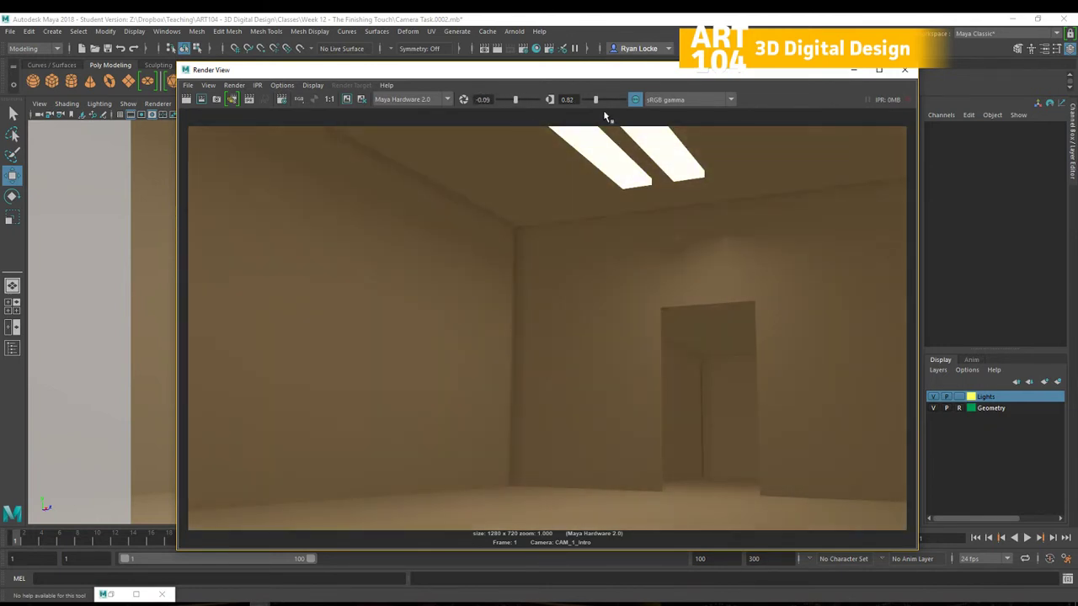
- Close the preview, render the current frame once more, then close Render View
left_click(903, 73)
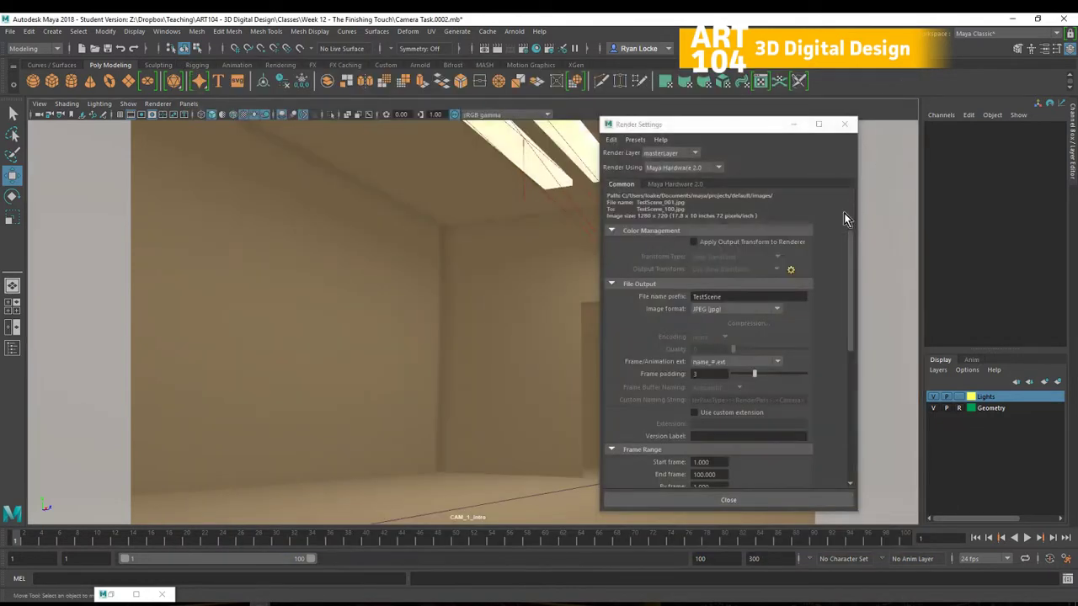
left_click(484, 49)
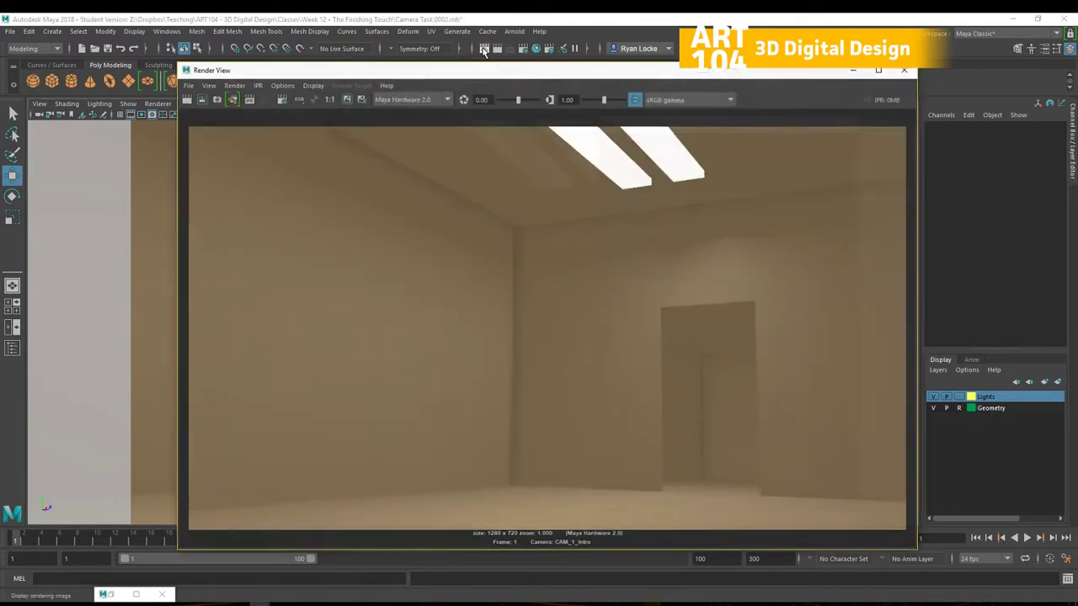
left_click(904, 70)
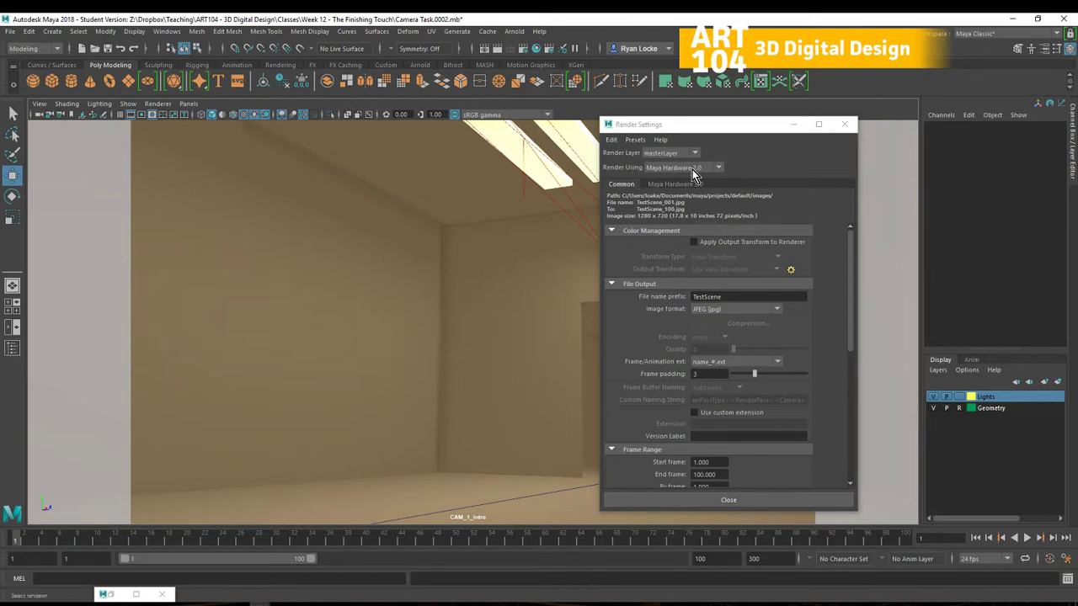
left_click(723, 169)
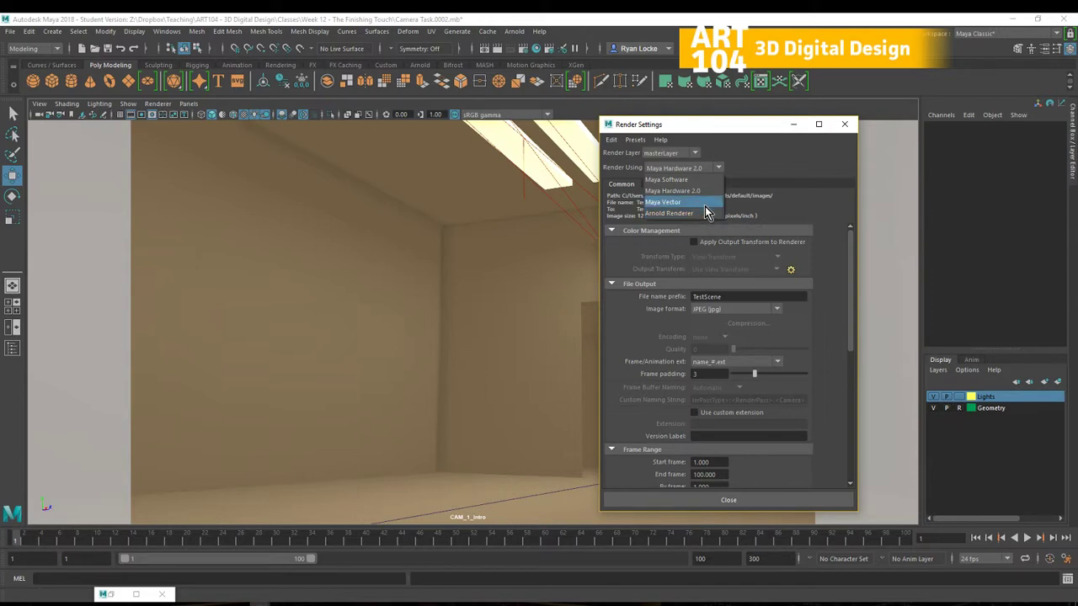
left_click(706, 192)
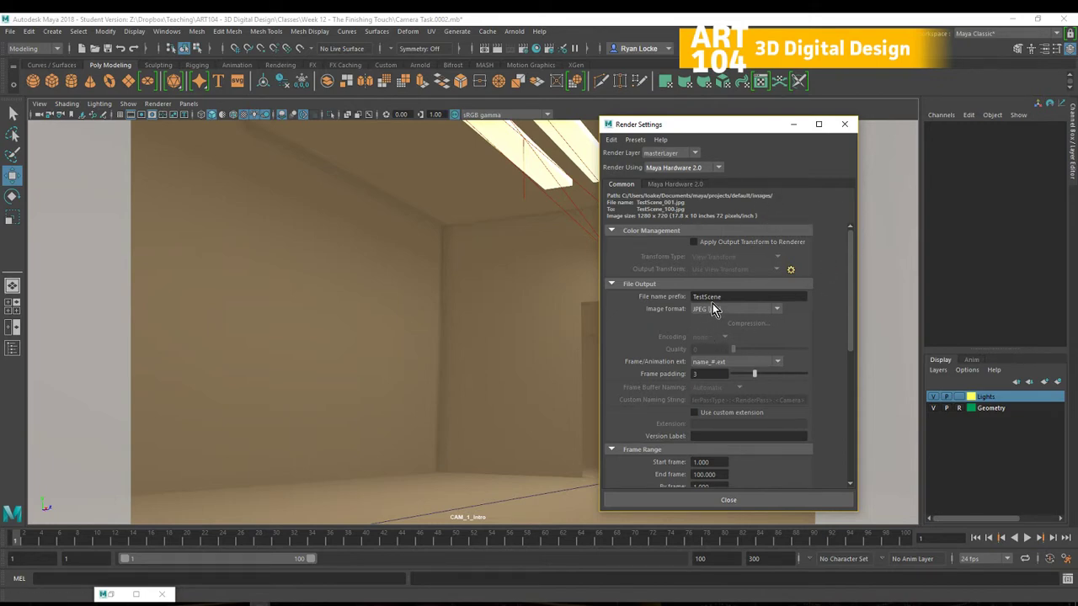
left_click(729, 301)
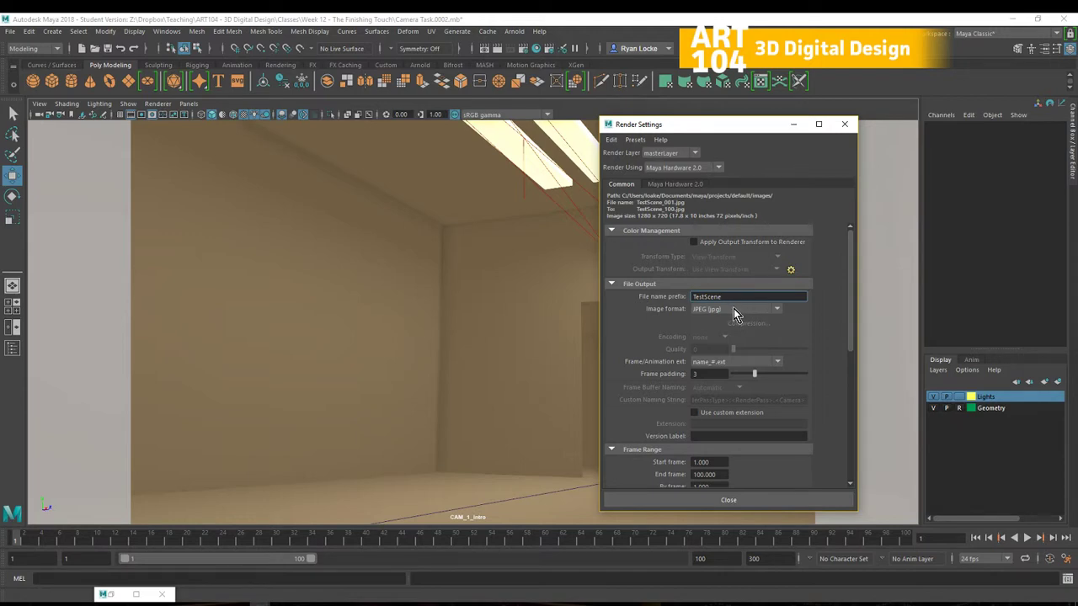
- Keep JPEG as the output format and set frame naming to name_#.ext with padding 3
left_click(776, 312)
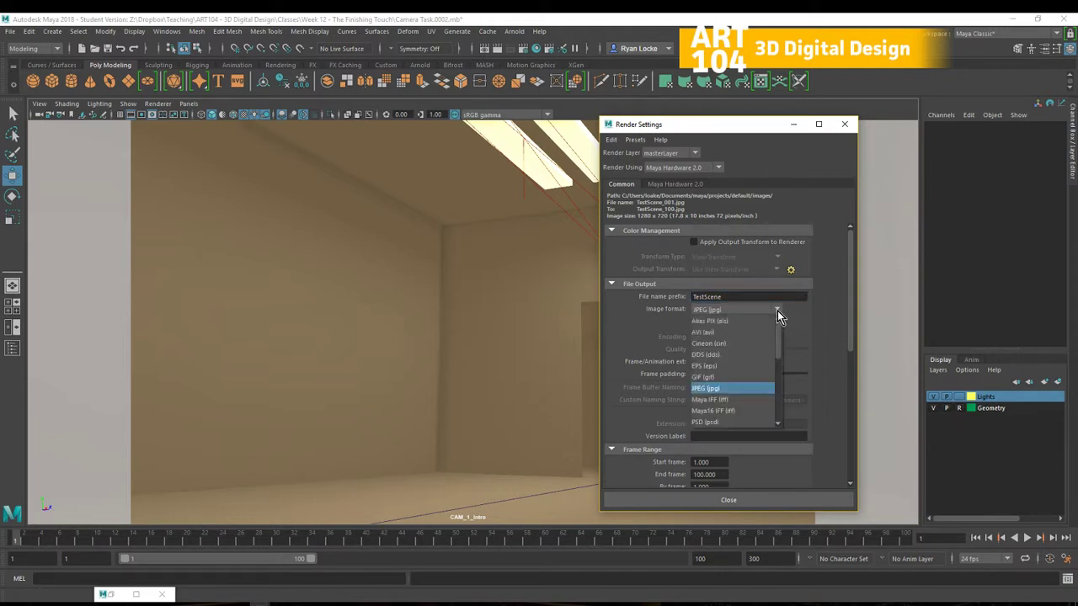
left_click(728, 387)
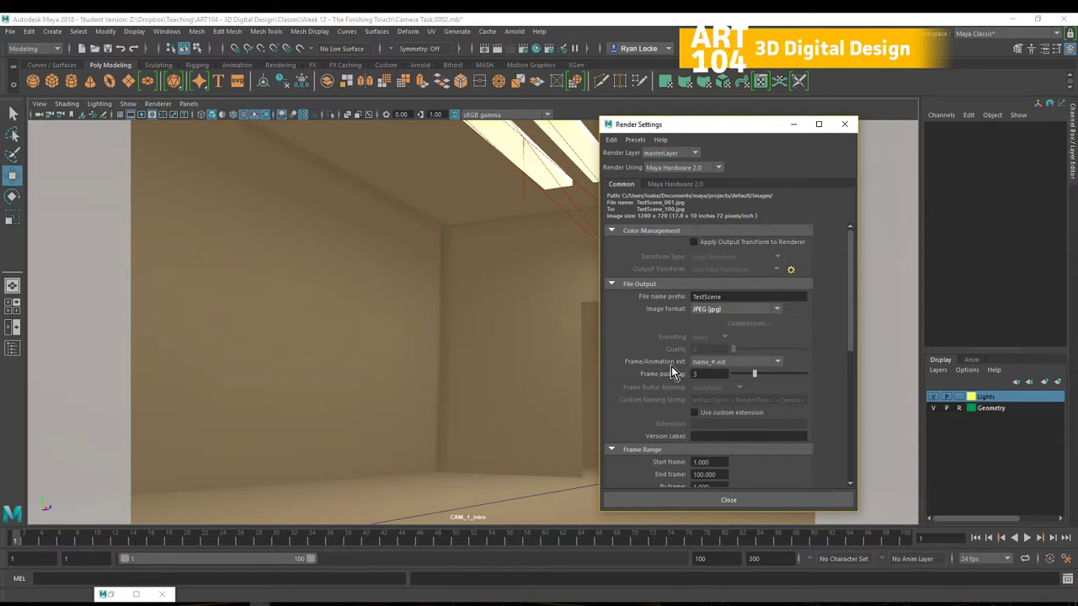
left_click(777, 364)
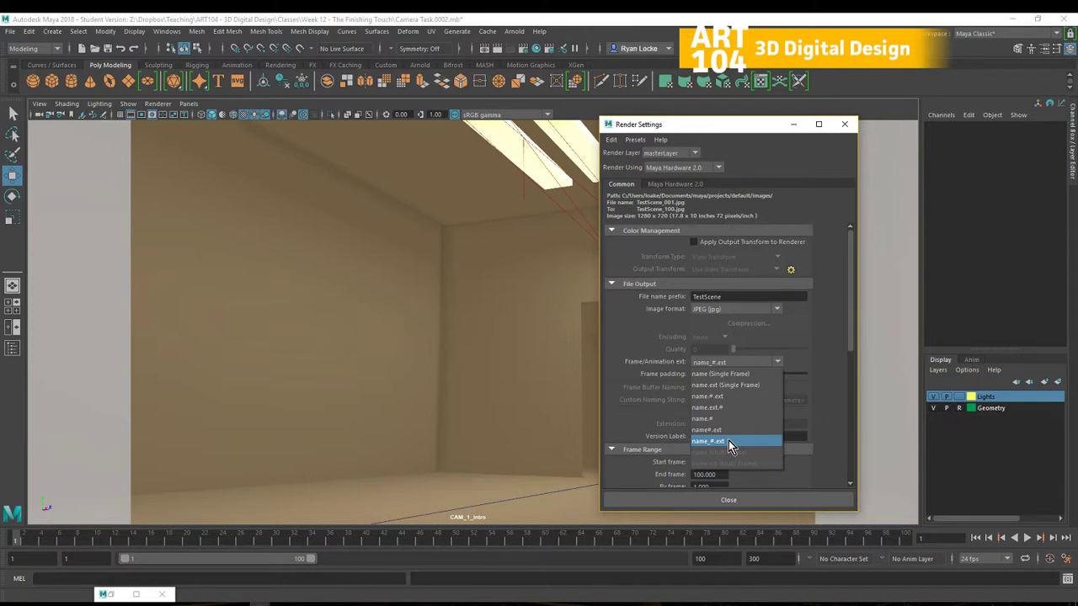
left_click(728, 441)
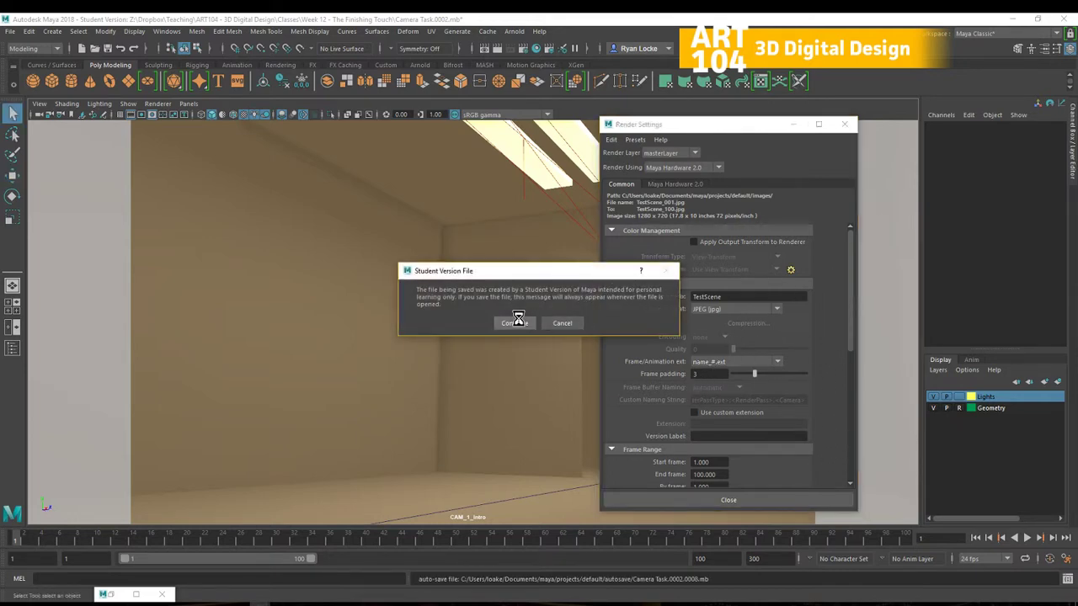
- Dismiss the Student Version warning and confirm the frame range Start 1, End 100, By 1
left_click(514, 320)
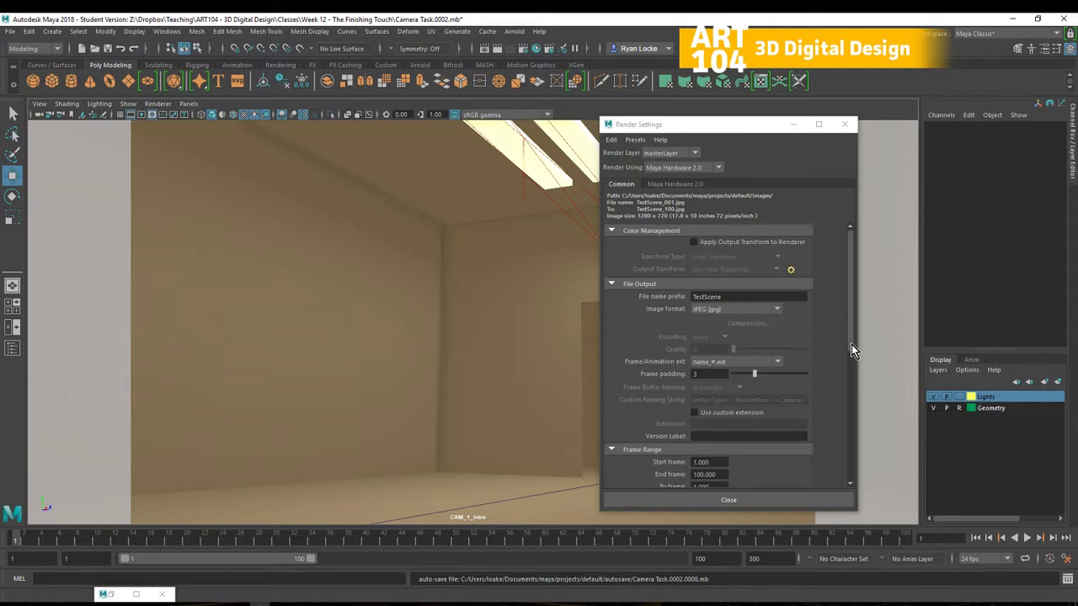
left_click_drag(852, 345, 850, 357)
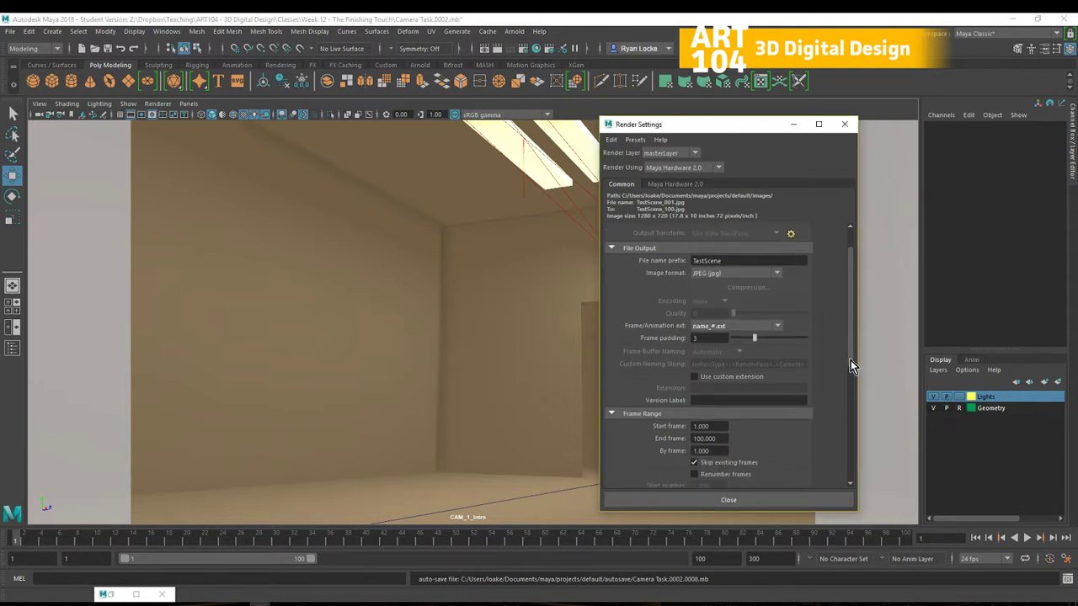
left_click_drag(851, 360, 853, 431)
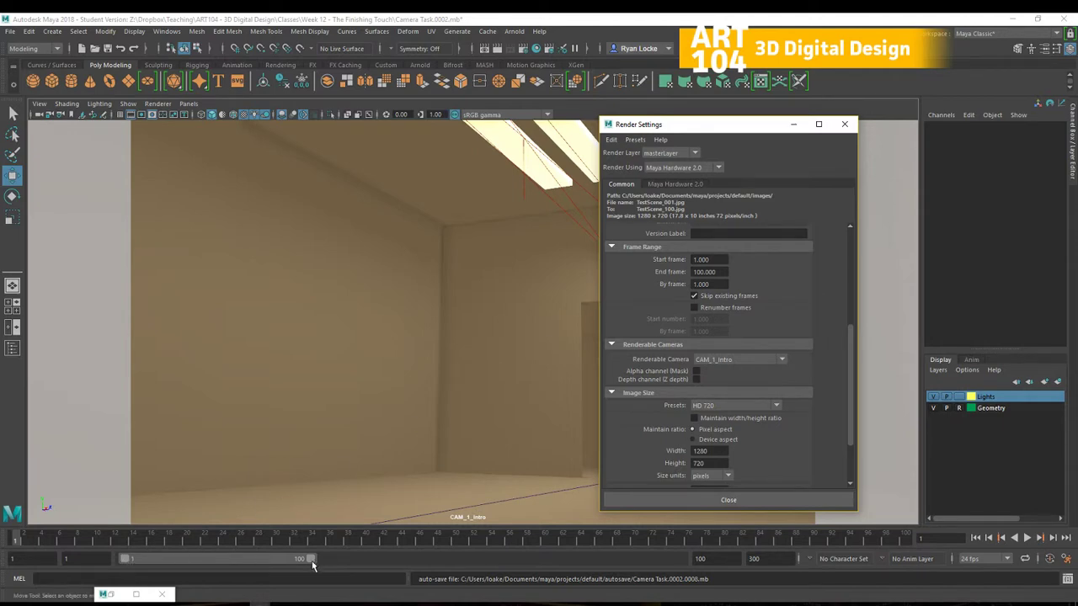
left_click(722, 259)
left_click(724, 272)
left_click(722, 284)
left_click(781, 362)
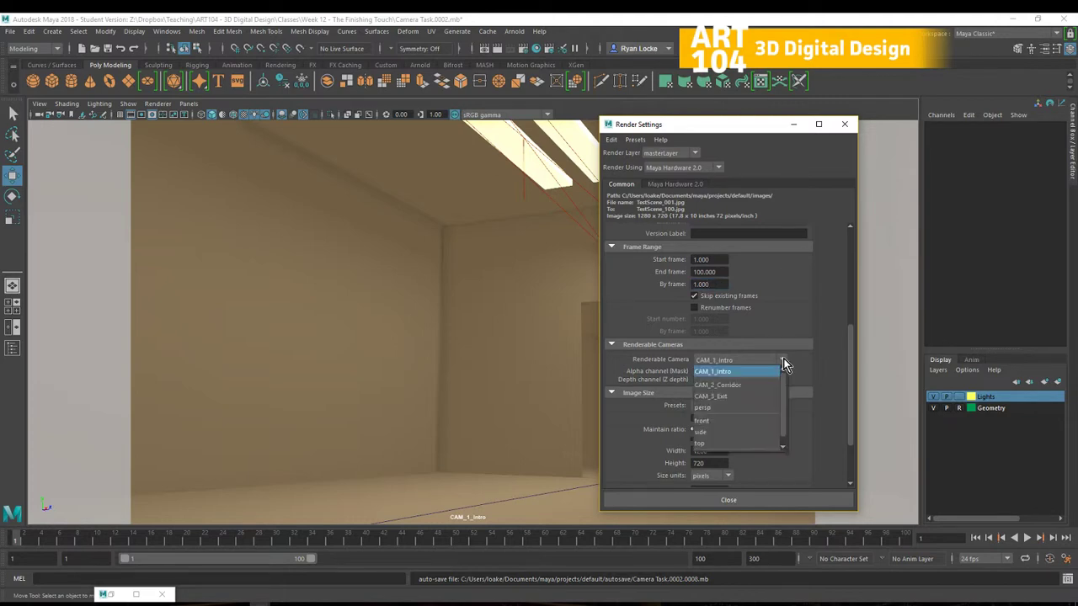
- Render through CAM_1_Intro and apply the HD 720 (1280×720) image size preset
left_click(729, 374)
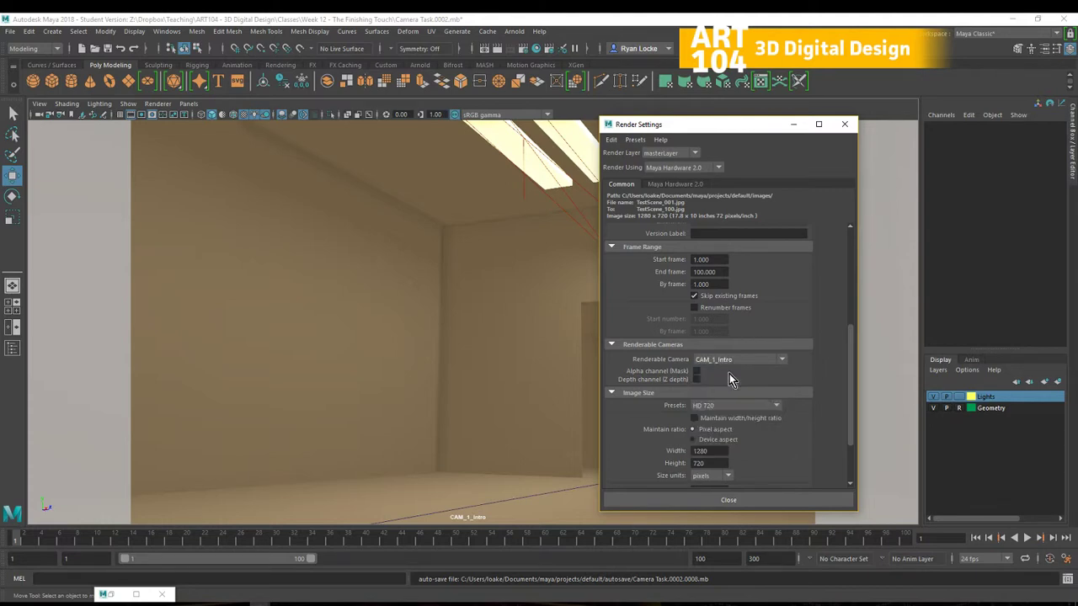
left_click(775, 406)
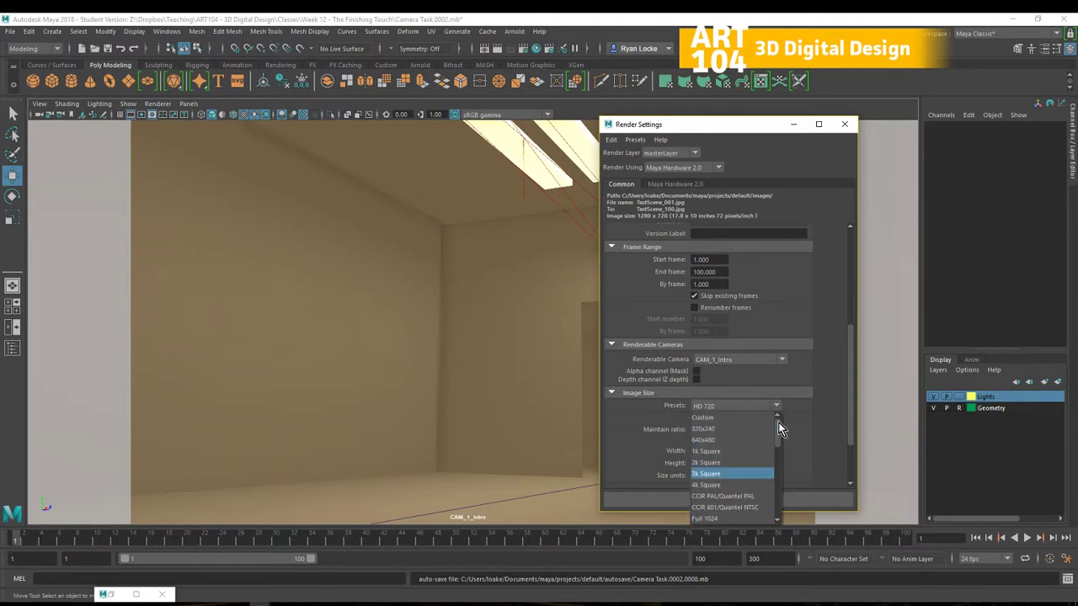
left_click_drag(778, 421, 773, 449)
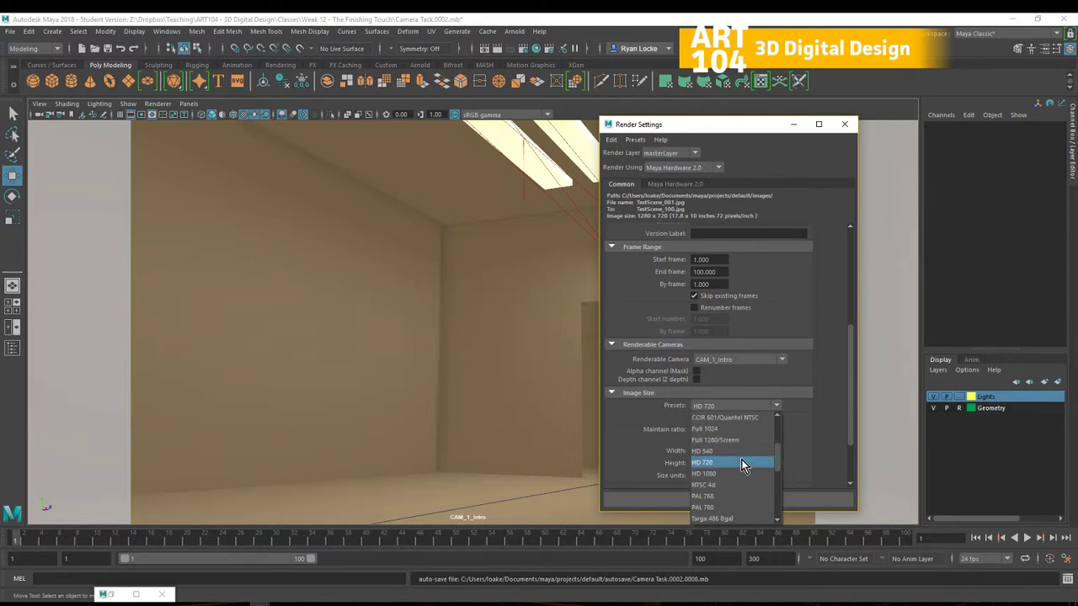
left_click(739, 462)
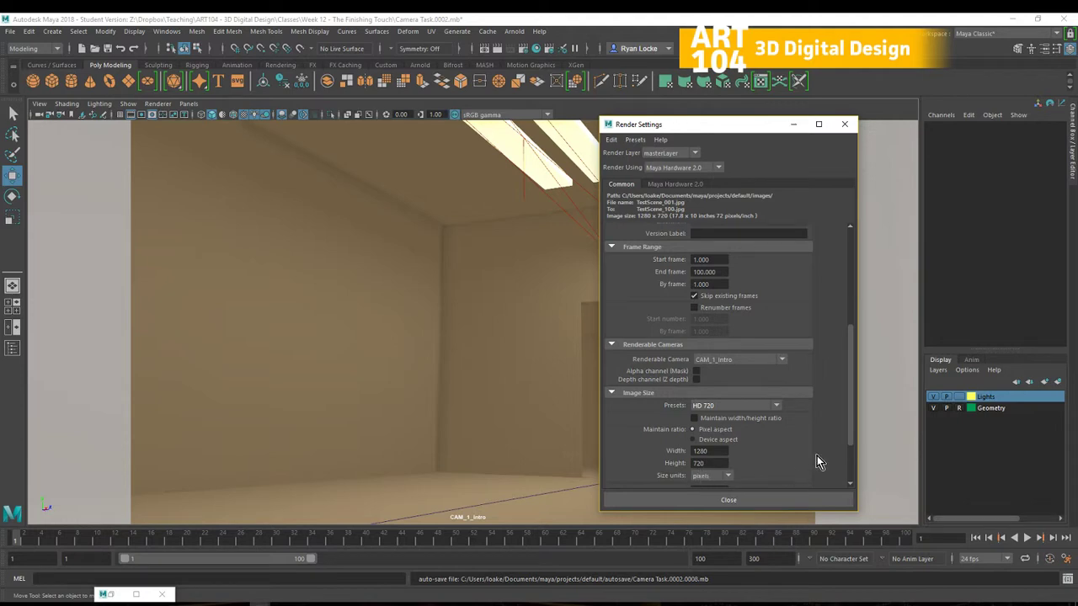
left_click_drag(848, 405, 842, 287)
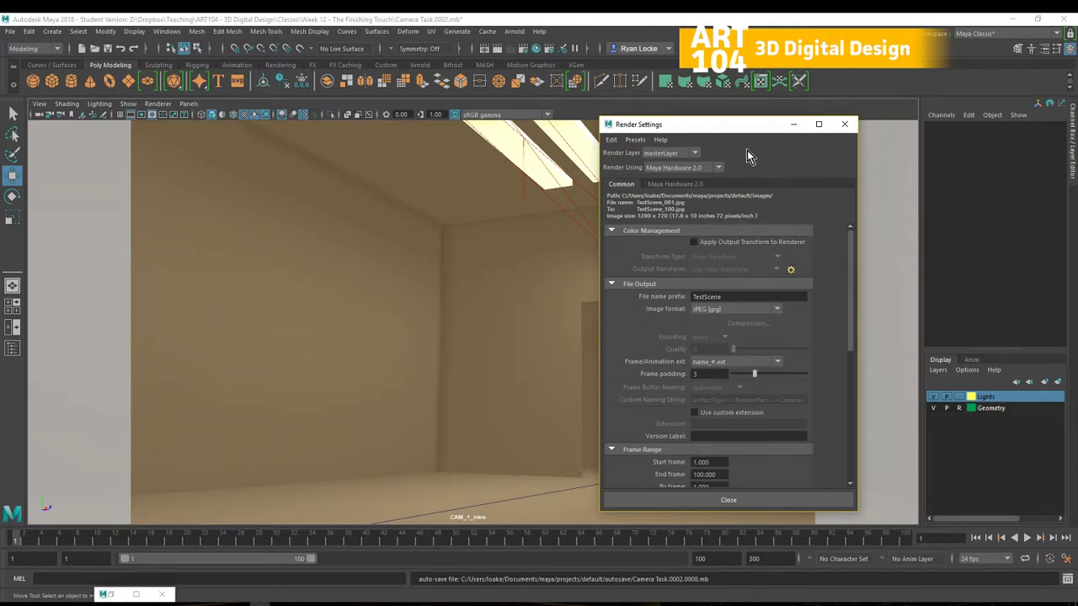
left_click(628, 142)
mouse_move(653, 164)
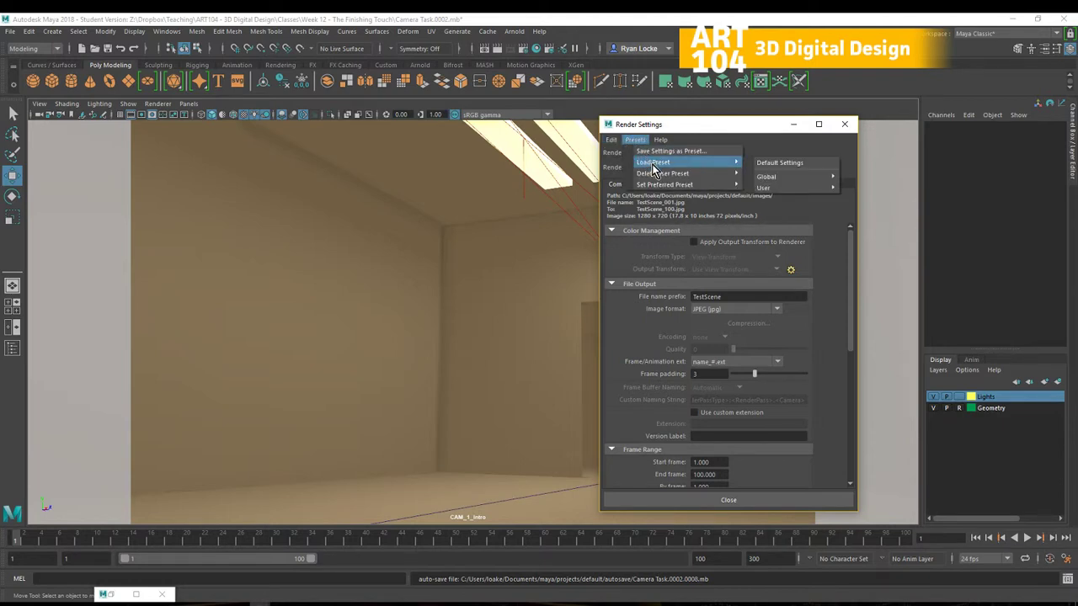
left_click(788, 165)
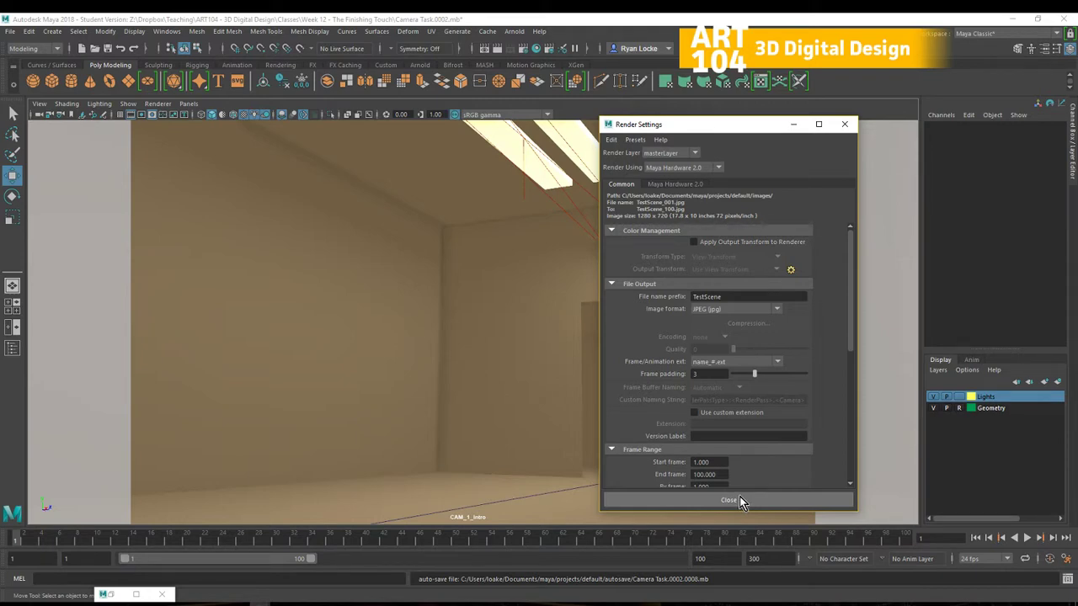
- Close Render Settings, test-render frame 1 at 1280×720, then close Render View
left_click(728, 500)
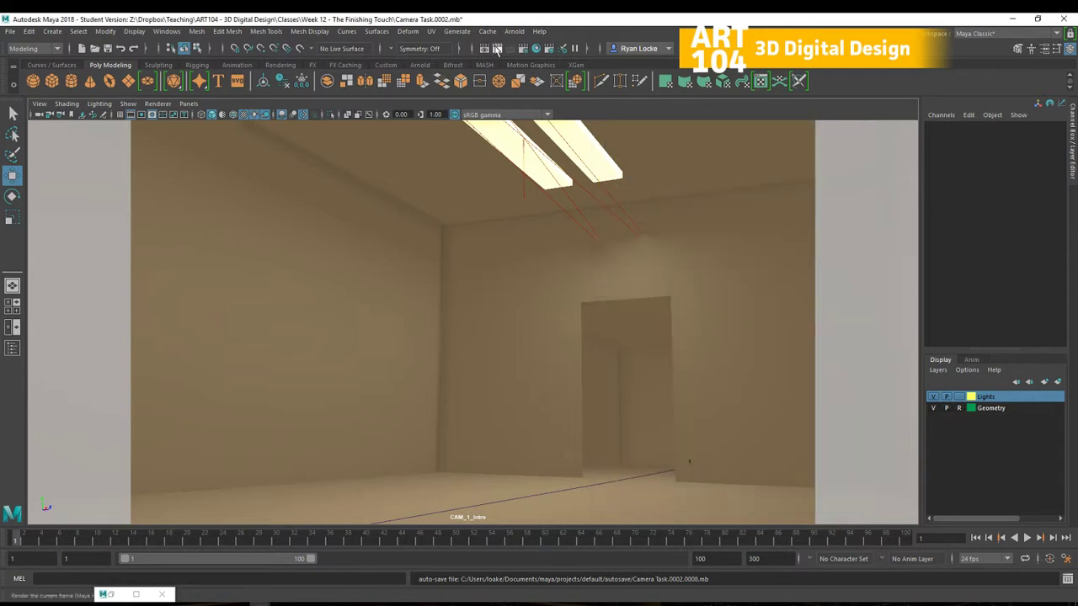
left_click(496, 48)
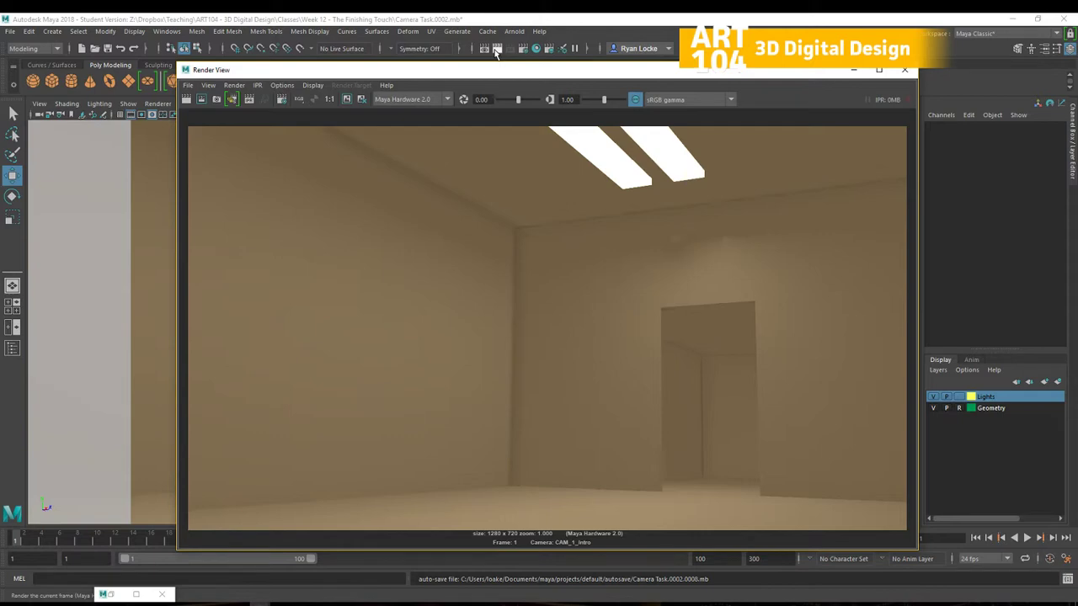
left_click(907, 76)
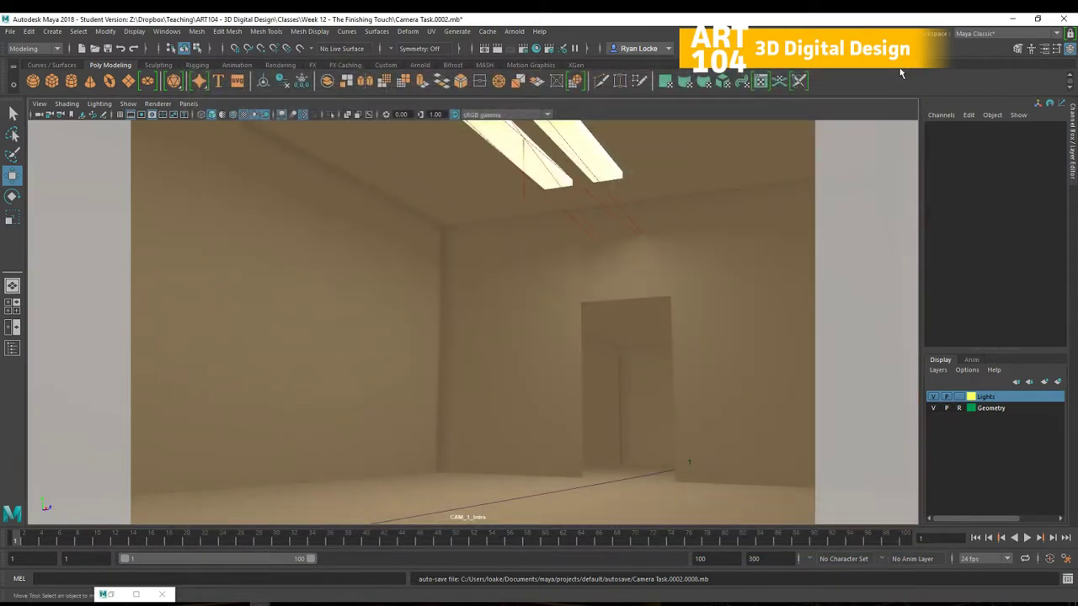
left_click(524, 51)
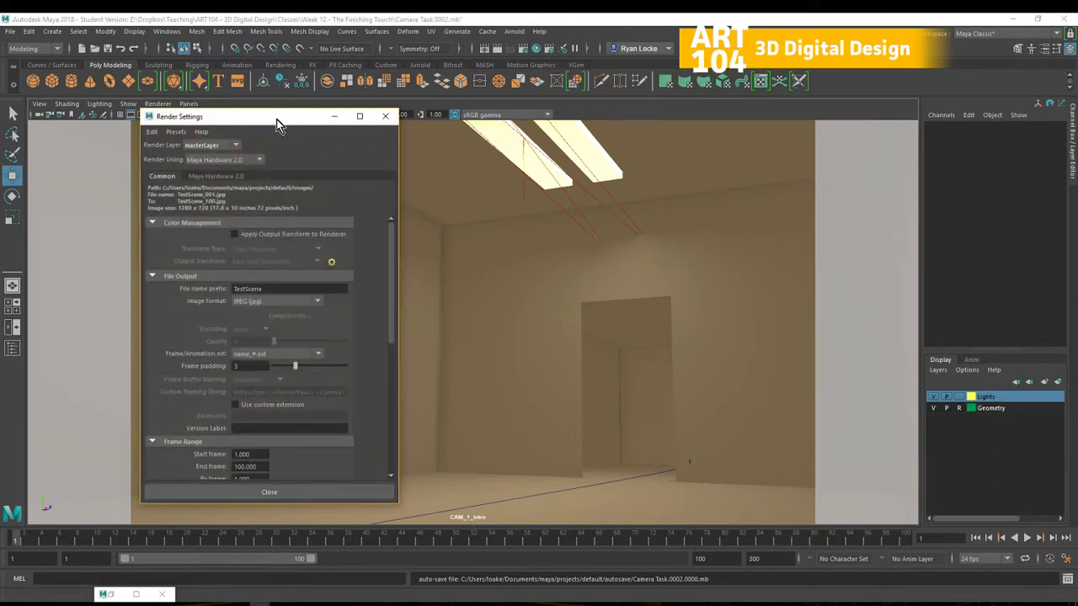
left_click_drag(276, 119, 609, 123)
left_click(542, 179)
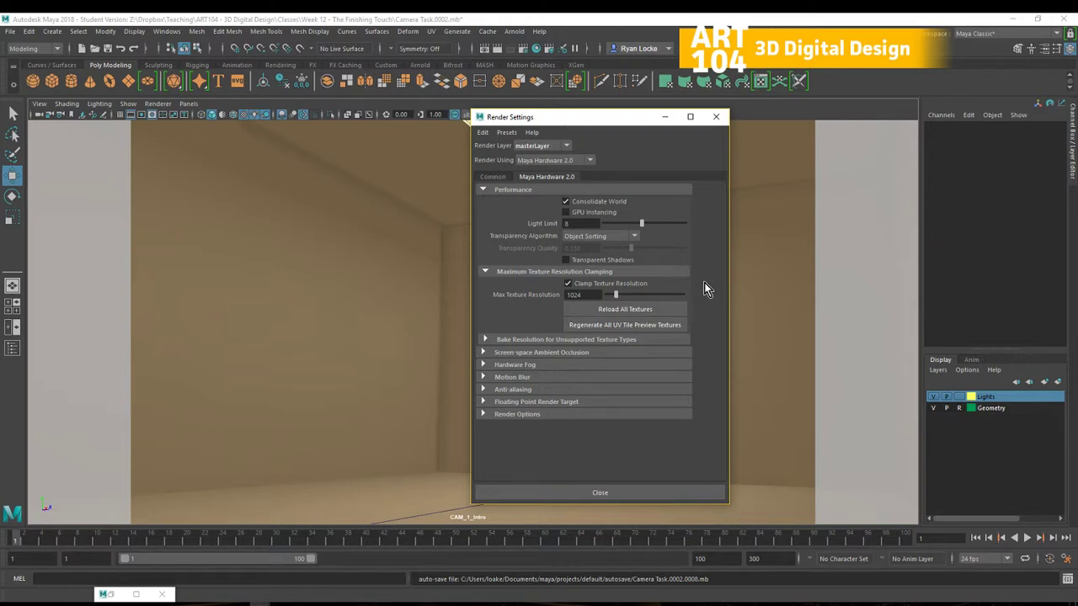
left_click(632, 493)
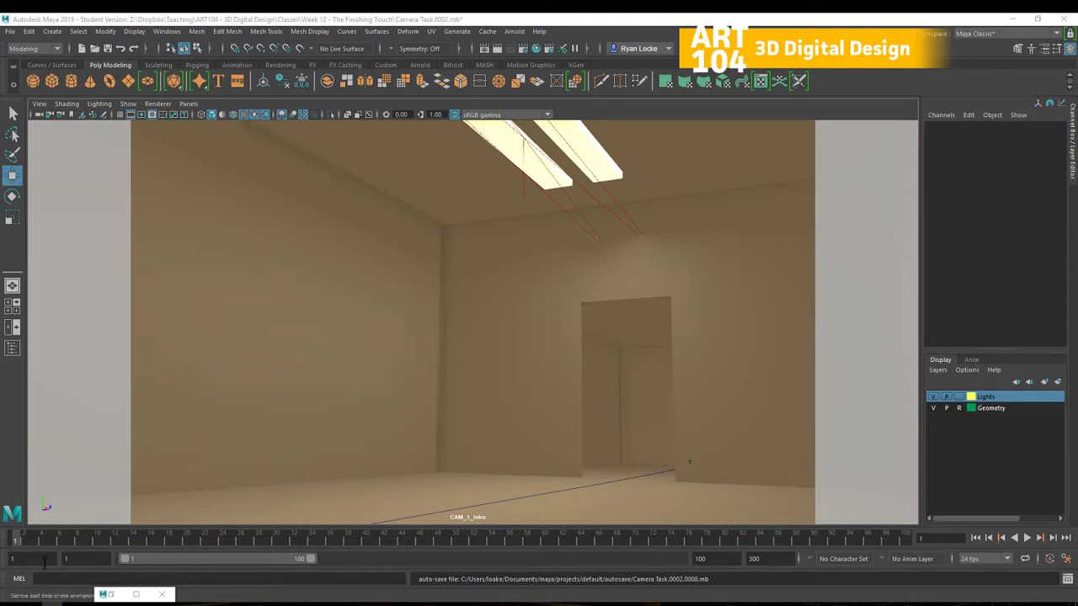
- Play the corridor animation in the CAM_1_Intro view with Alt+V
key("alt+v")
- Scrub the timeline, stop playback at frame 1, and switch to the Rendering menu set
left_click_drag(88, 546, 847, 556)
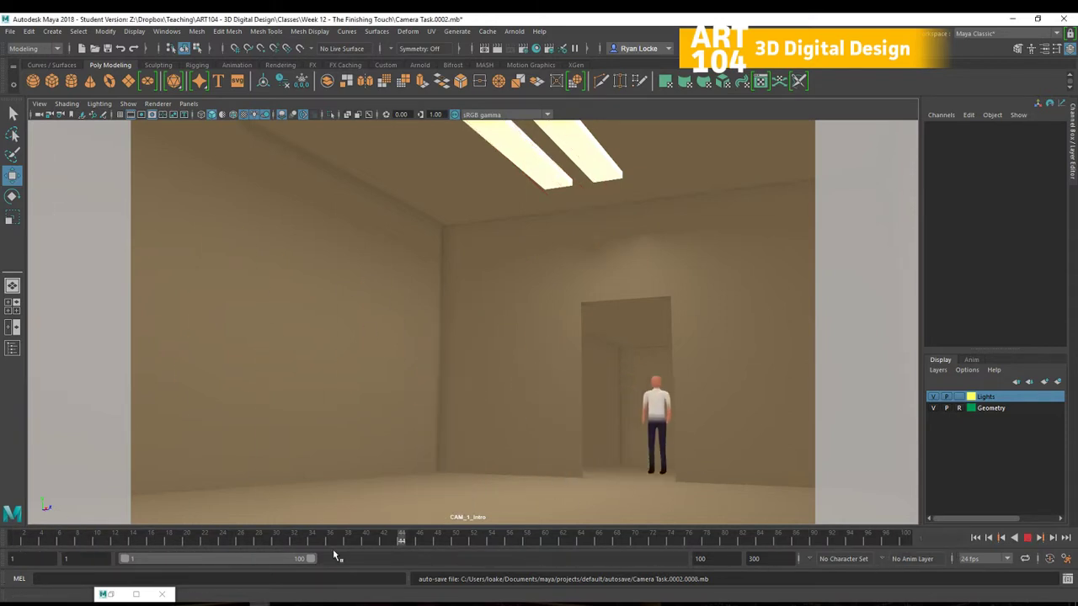
left_click(1, 543)
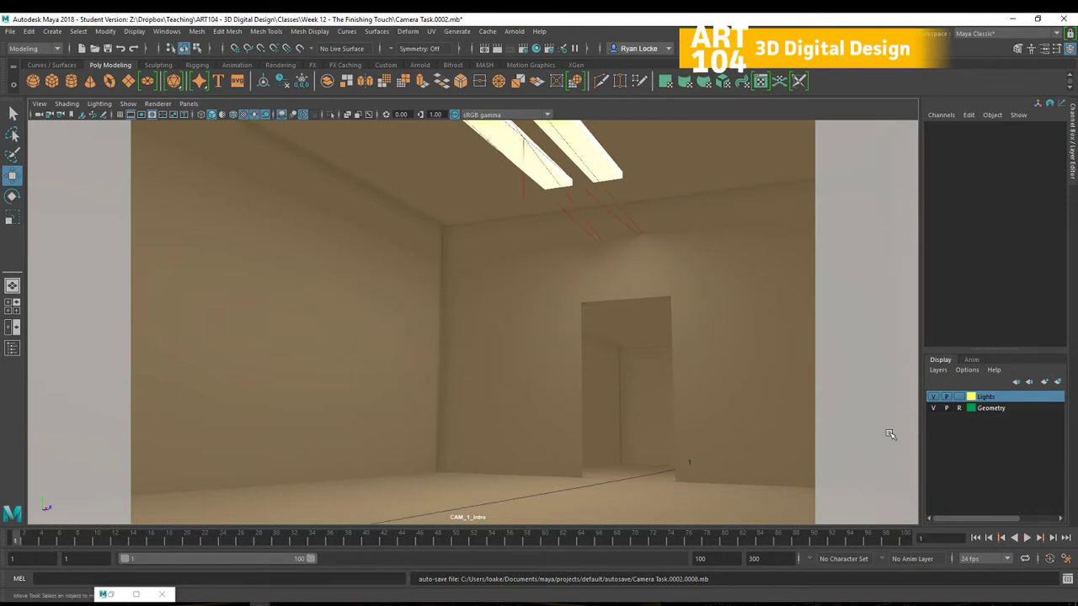
left_click(57, 50)
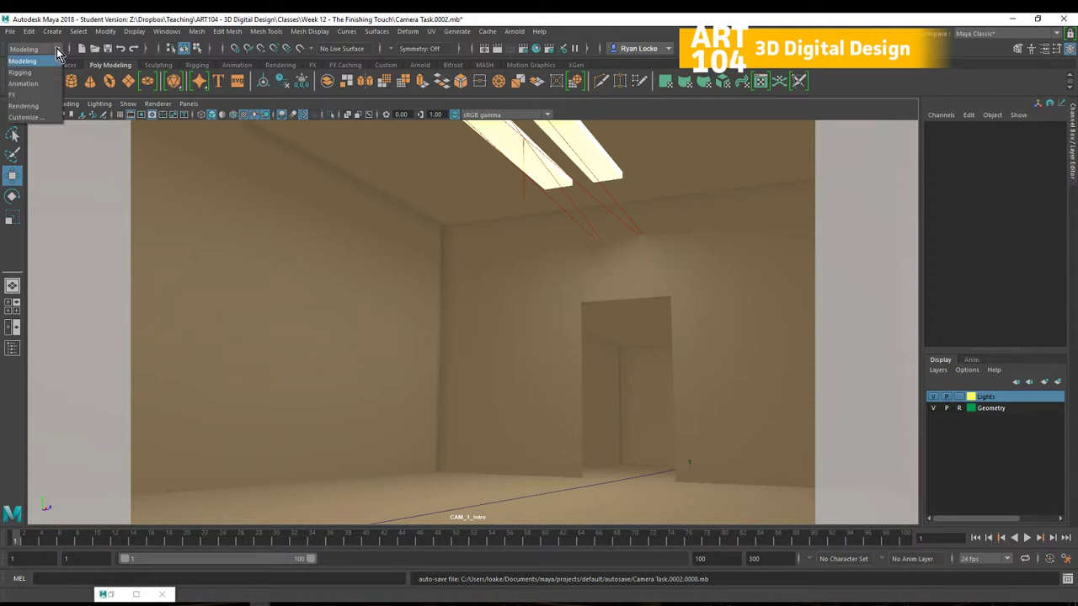
left_click(49, 106)
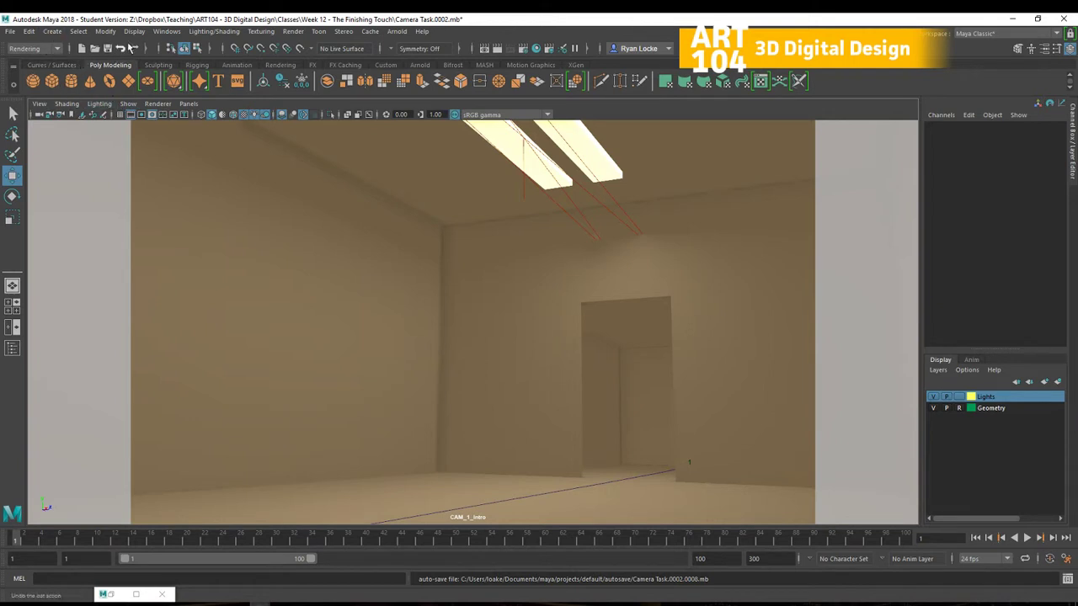
left_click(294, 31)
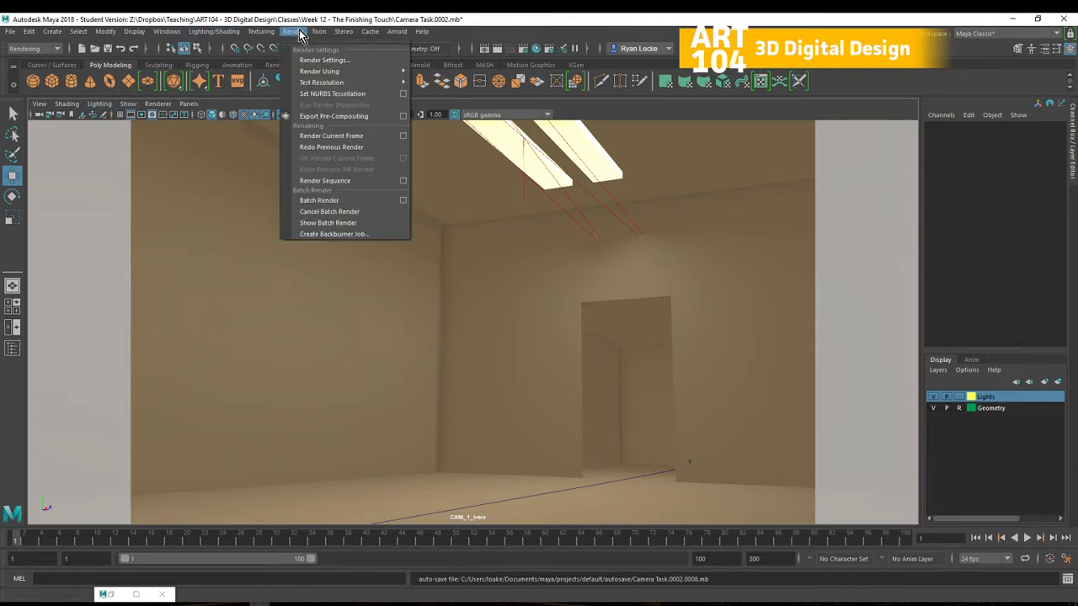
- Batch render the sequence, continuing past the Student Version warning
left_click(346, 201)
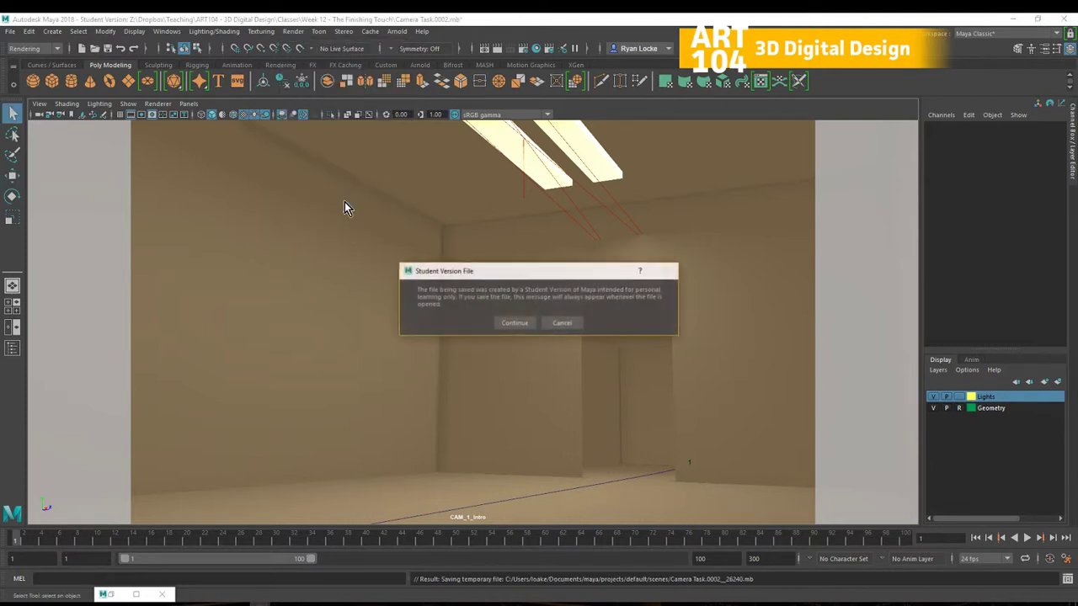
left_click(514, 323)
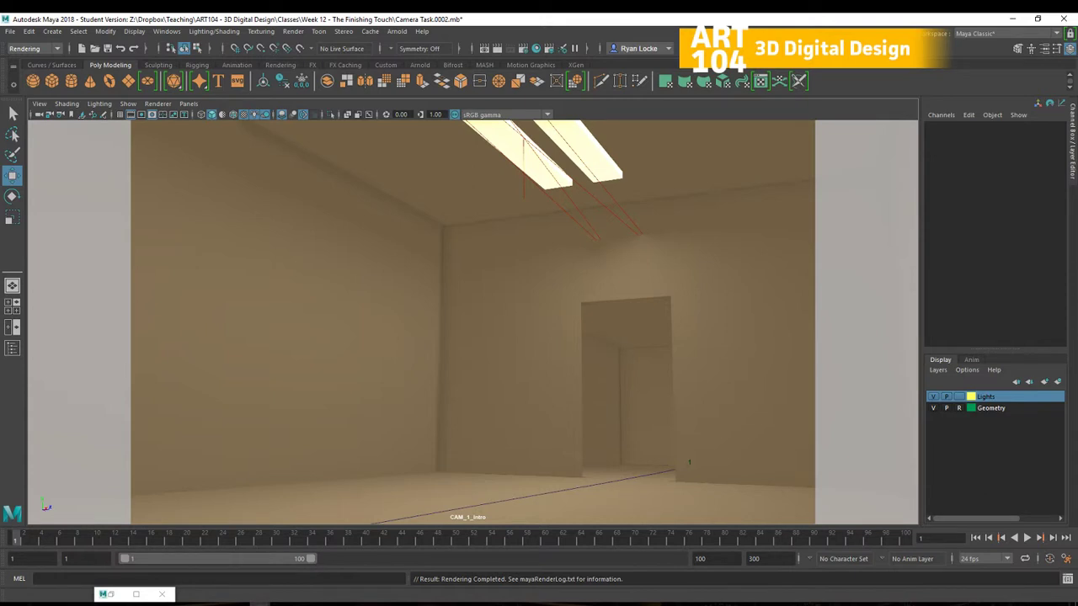
- Bring the images folder into view and preview frames from TestScene_001 onward
left_click_drag(1077, 342, 760, 111)
left_click_drag(687, 426, 692, 230)
left_click(373, 246)
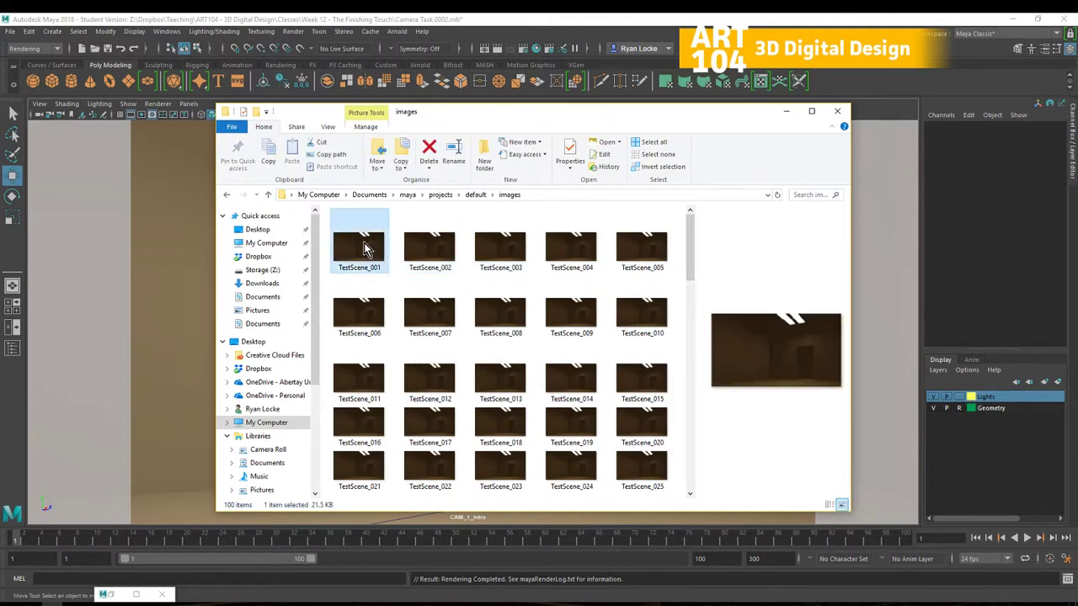
left_click(429, 244)
left_click(485, 257)
left_click(569, 253)
left_click(645, 257)
key("Right")
key("Right")
key("Right")
key("Right")
key("Right")
key("Right")
key("Right")
key("Right")
key("Right")
key("Right")
key("Right")
key("Right")
key("Right")
key("Right")
key("Right")
key("Right")
key("Right")
key("Right")
key("Right")
key("Right")
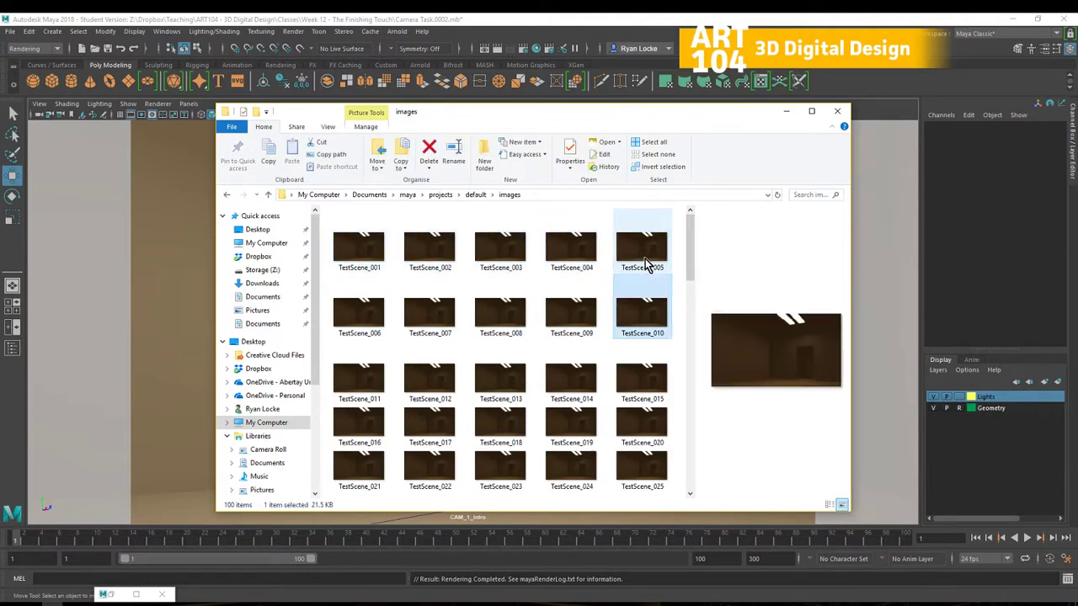
key("Right")
key("Right")
key("Right")
key("Right")
key("Right")
key("Right")
key("Right")
key("Right")
key("Right")
key("Right")
key("Right")
key("Right")
key("Right")
key("Right")
key("Right")
key("Right")
key("Right")
key("Right")
key("Right")
key("Right")
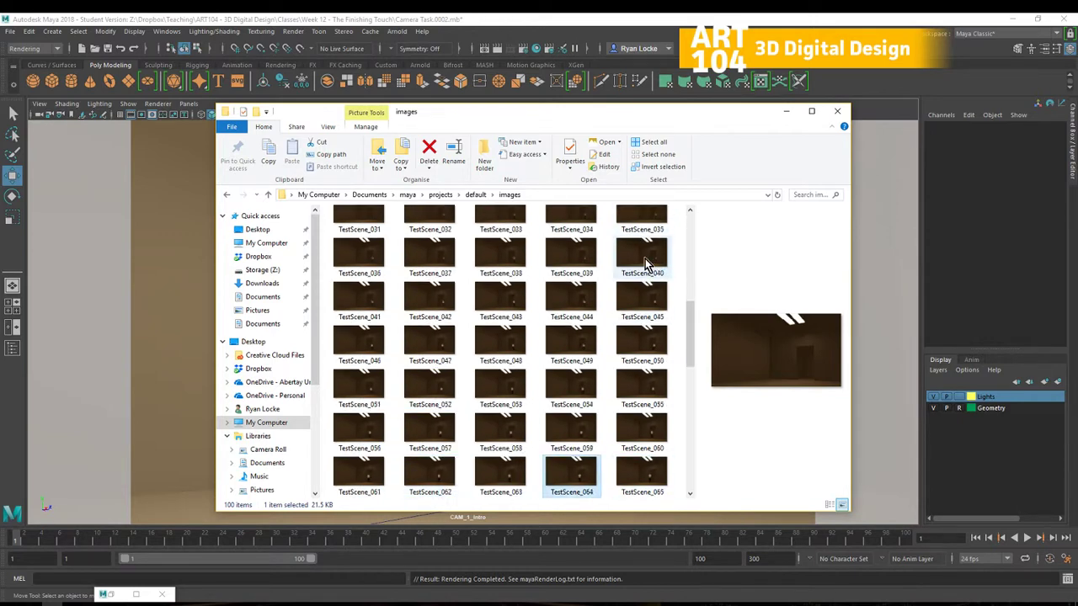
key("Right")
key("Right")
key("Right")
key("Right")
key("Right")
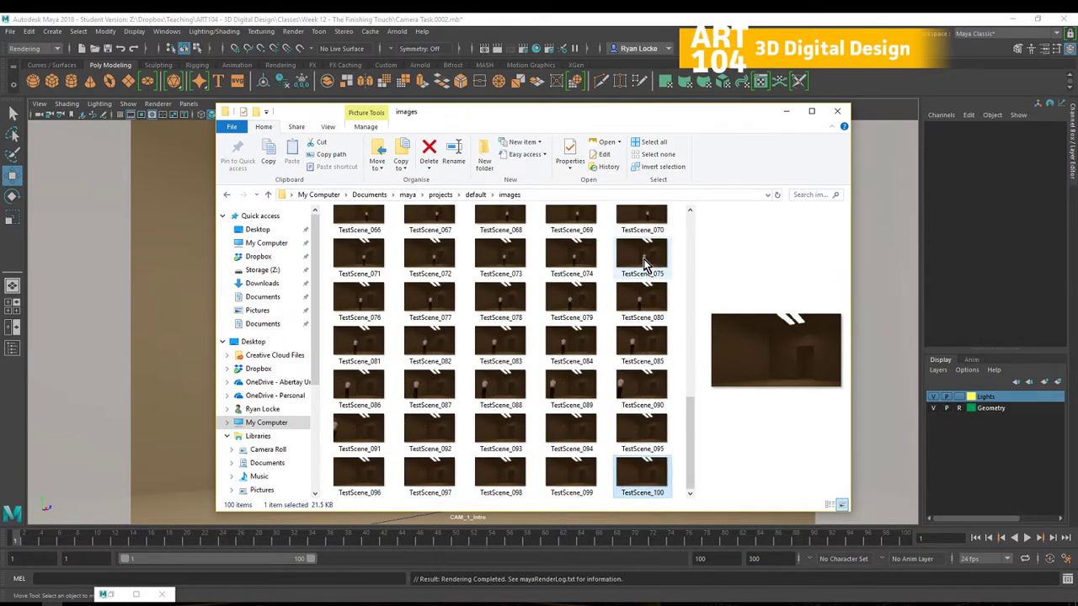
- Preview frames TestScene_084 through TestScene_095 one by one, then scroll back to the top
left_click(588, 341)
left_click(642, 344)
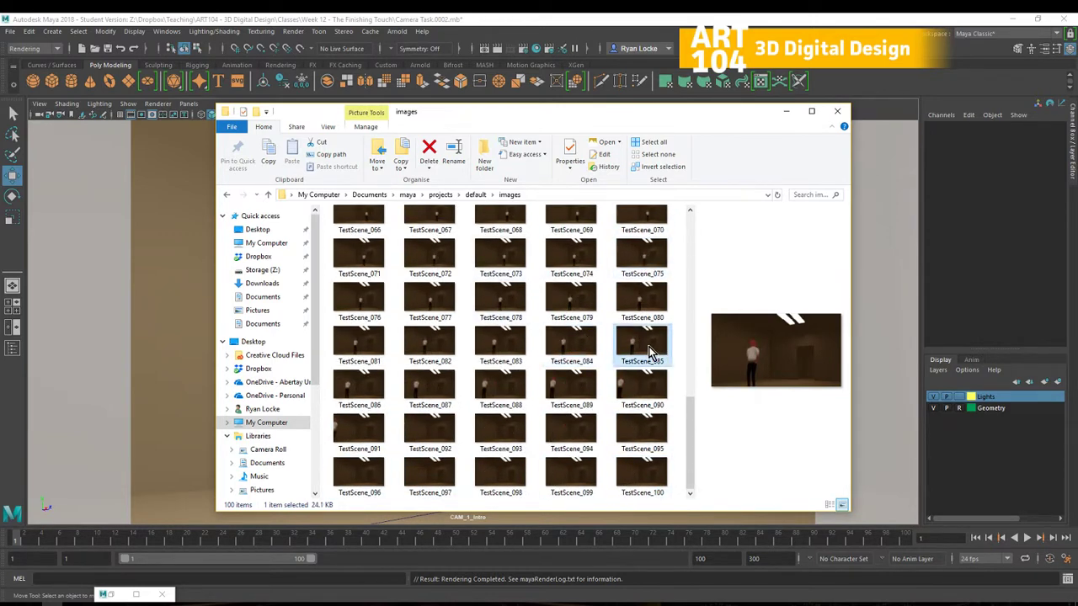
left_click(360, 388)
left_click(429, 387)
left_click(513, 396)
left_click(558, 396)
left_click(631, 390)
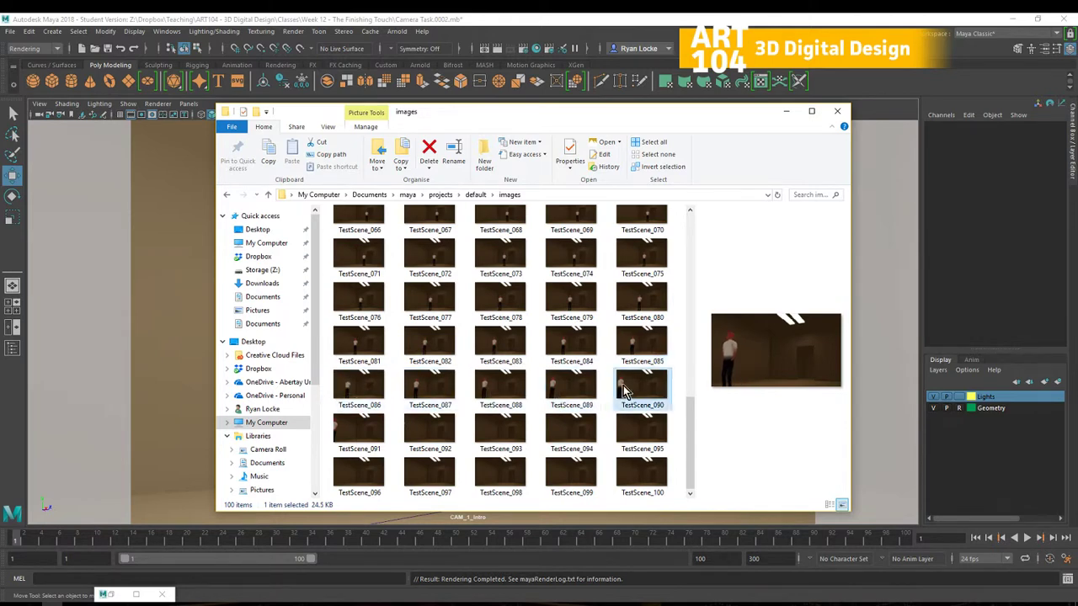
key("Right")
left_click(443, 431)
left_click(523, 431)
left_click(581, 433)
left_click(634, 437)
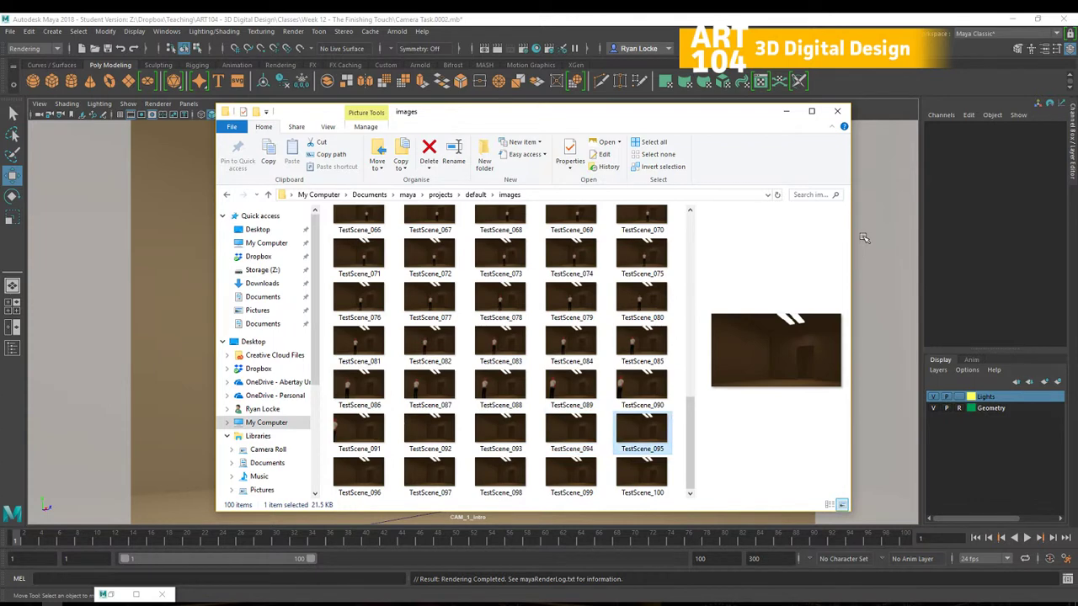
scroll(370, 262, "up", 10)
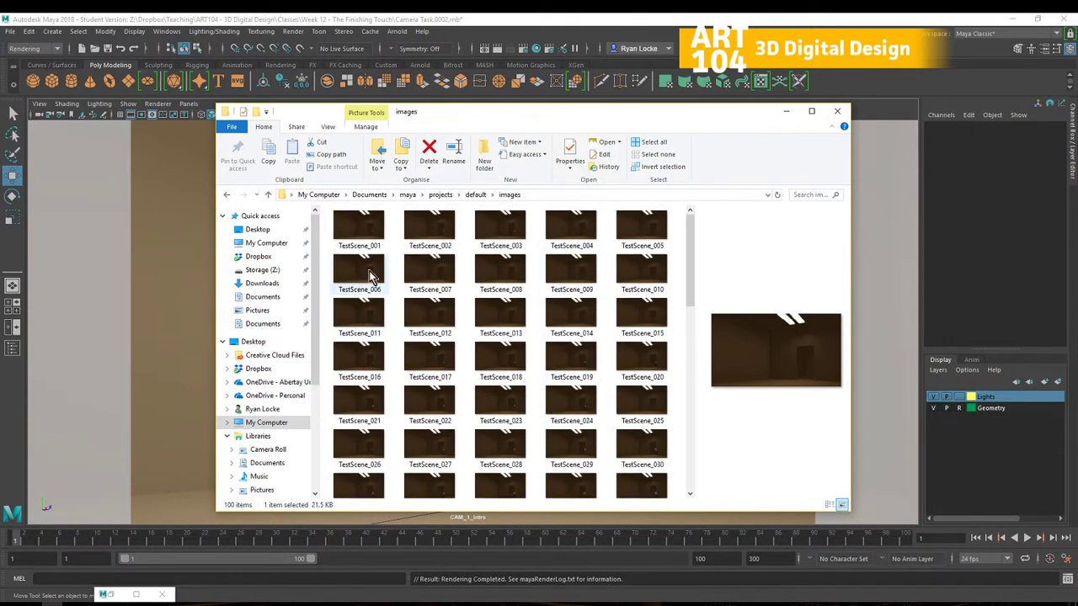
- View TestScene_001 full size in Photos, then close the viewer
left_click(374, 229)
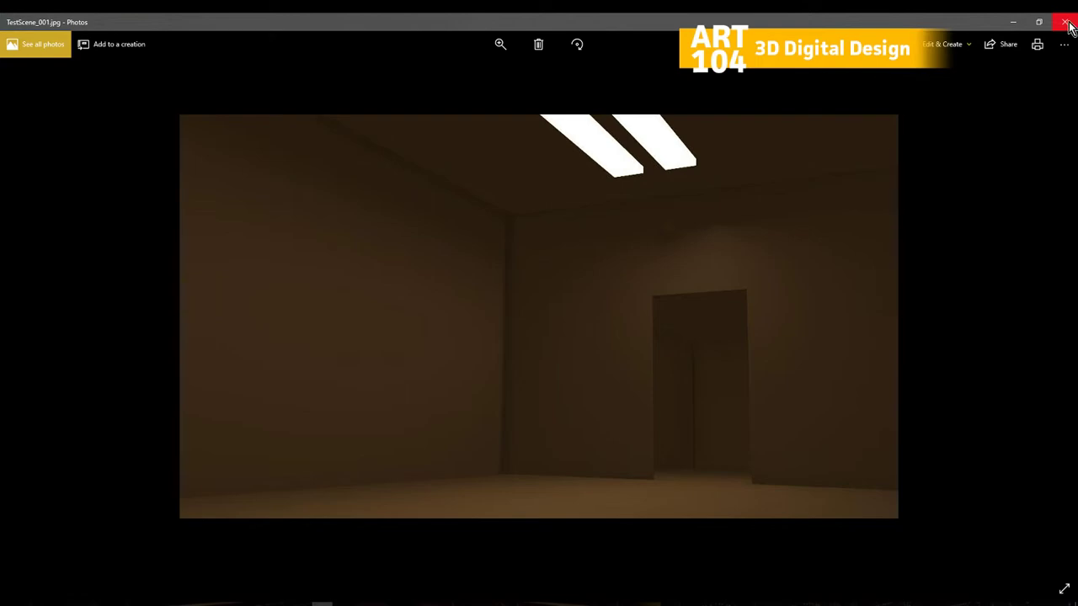
left_click(1068, 26)
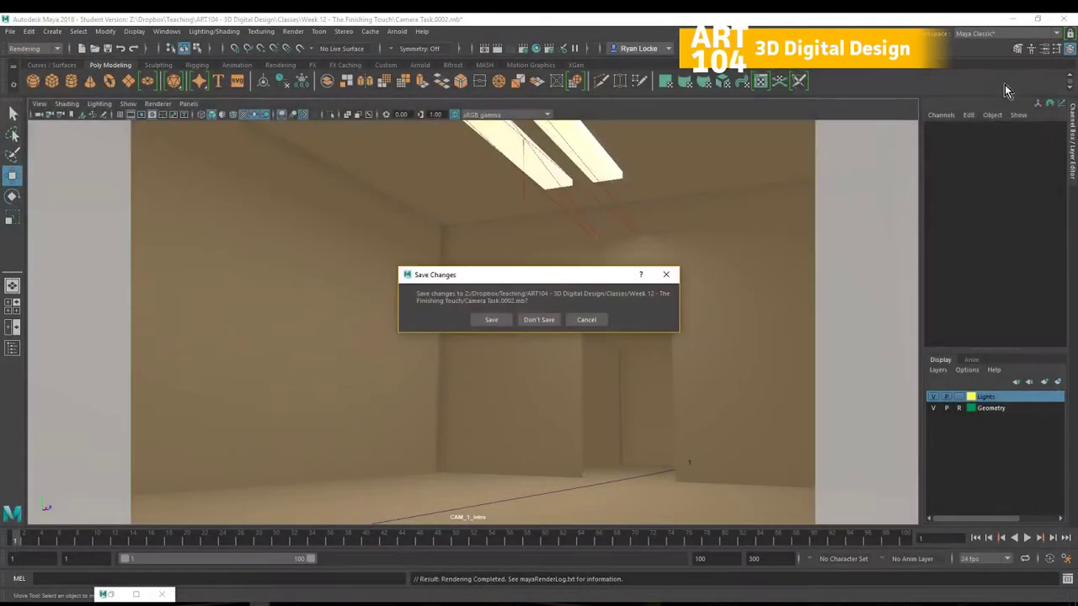
- Let Maya close without saving the scene and bring up the Windows Start menu
left_click(542, 322)
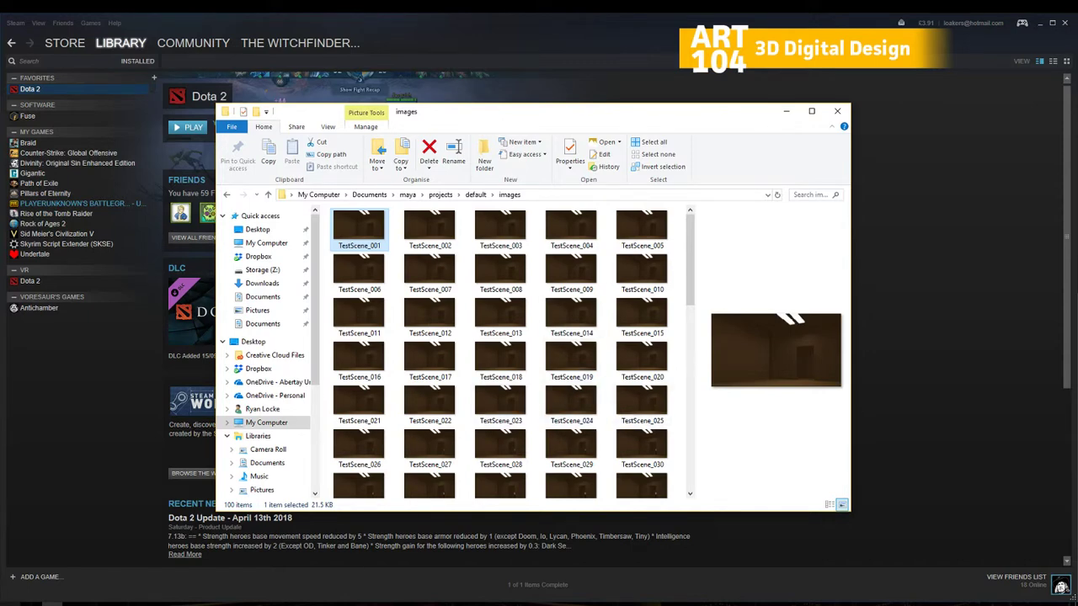
left_click(3, 600)
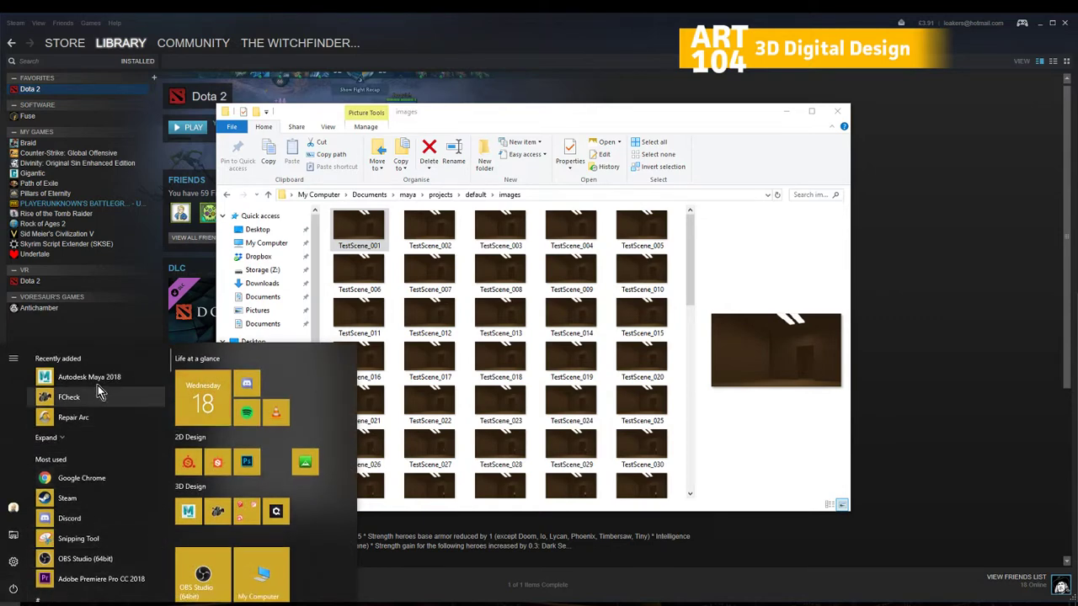
- Relaunch Autodesk Maya 2018 into an untitled scene, dismiss the What's New notice, and show the File menu
left_click(98, 381)
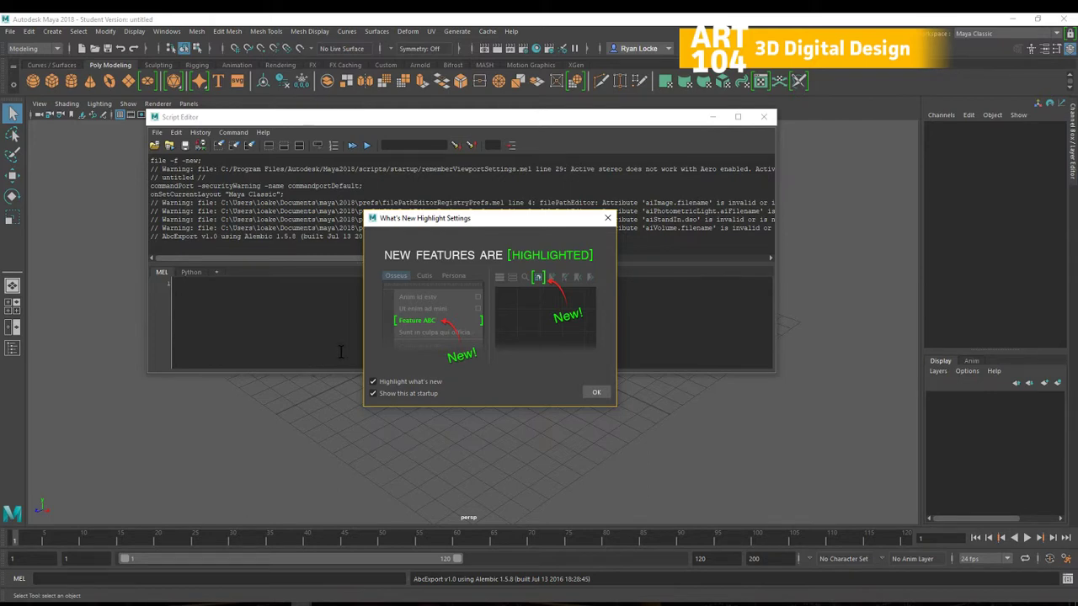
left_click(595, 392)
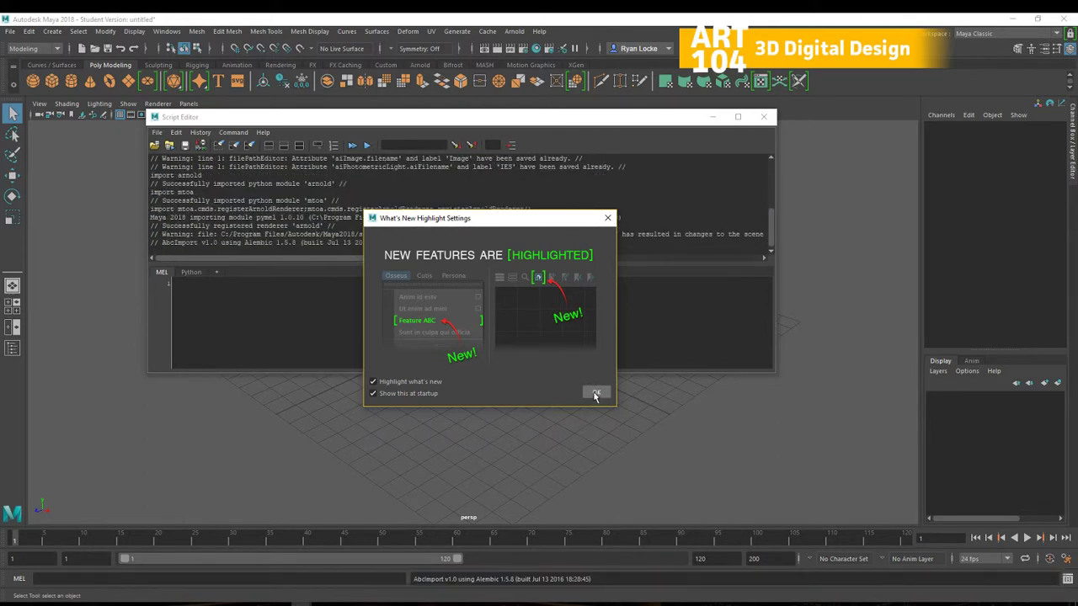
left_click(10, 32)
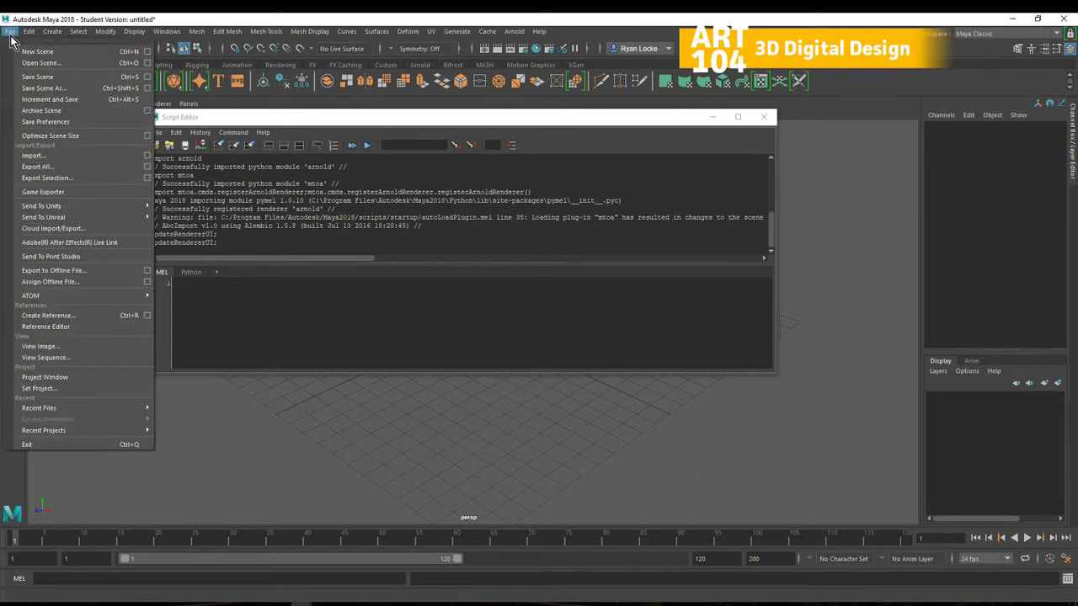
mouse_move(131, 409)
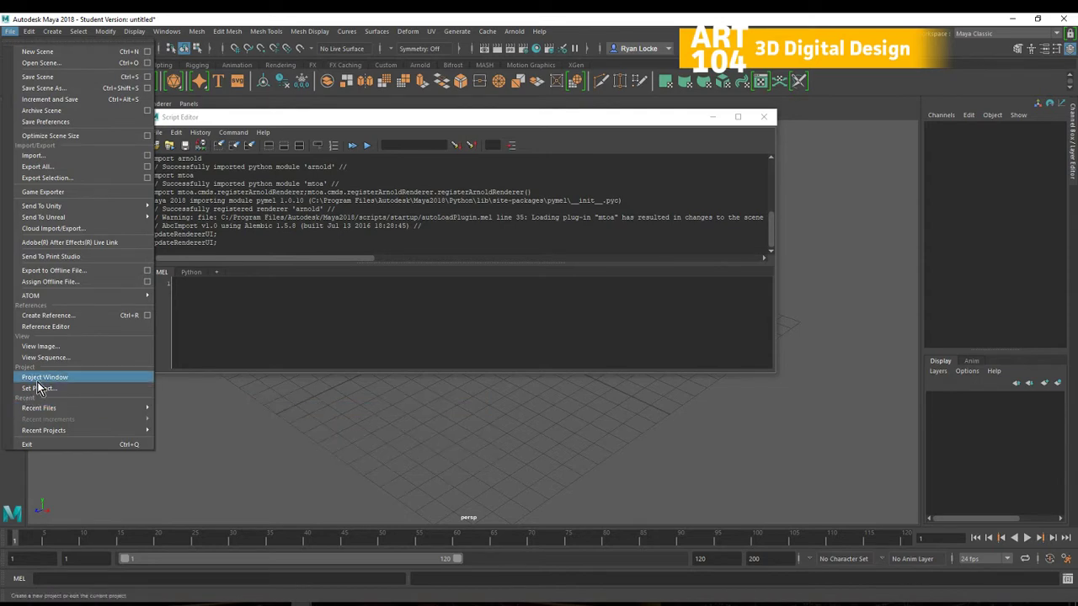
mouse_move(90, 432)
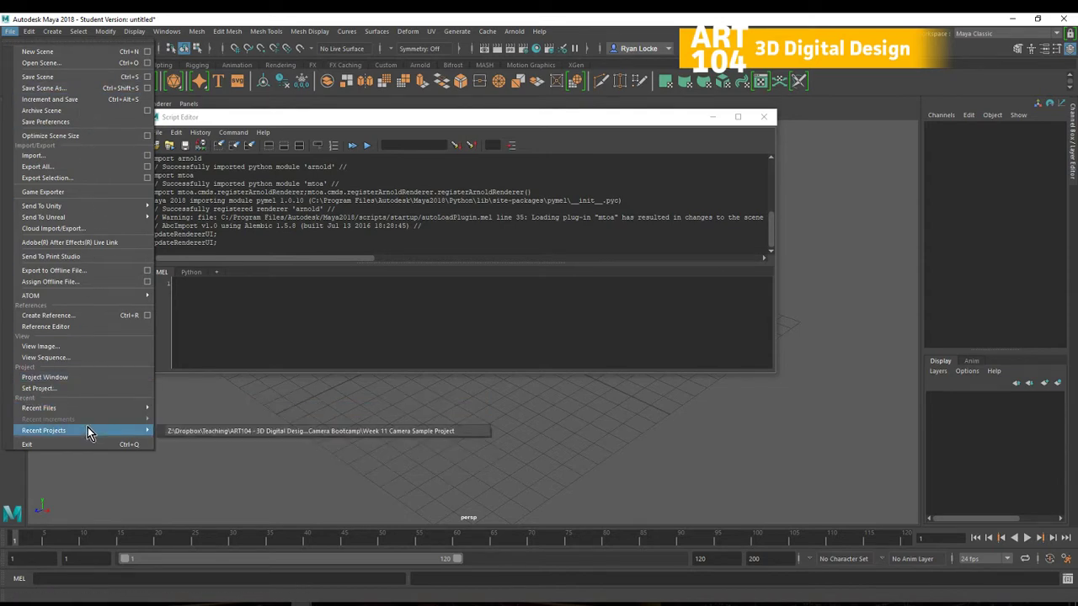
mouse_move(98, 407)
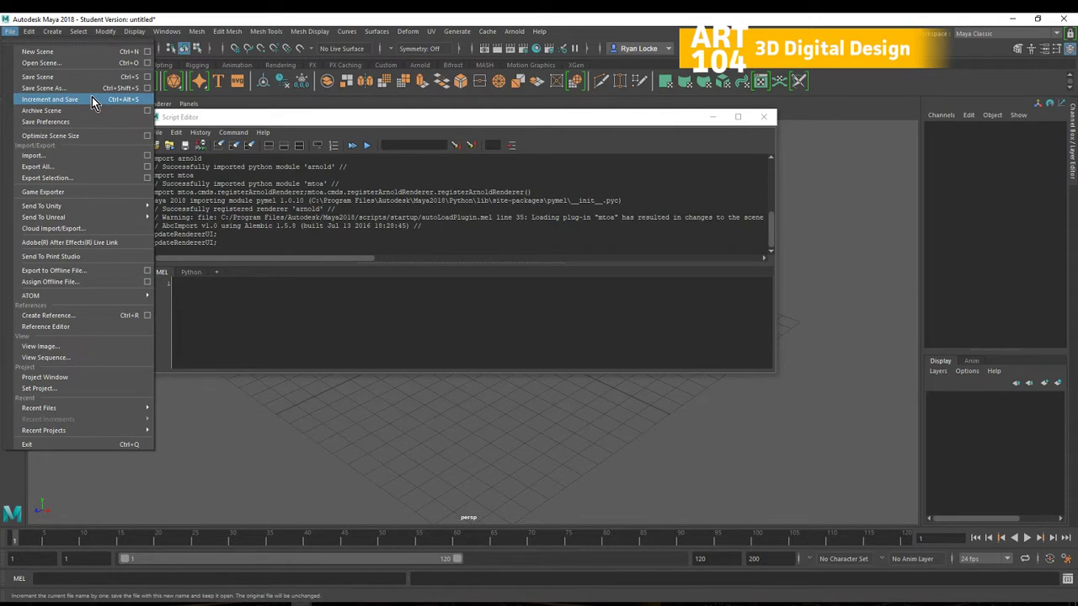
- Open the autosave Camera Task.0002.0008.mb from the default project, discarding the untitled scene
left_click(70, 64)
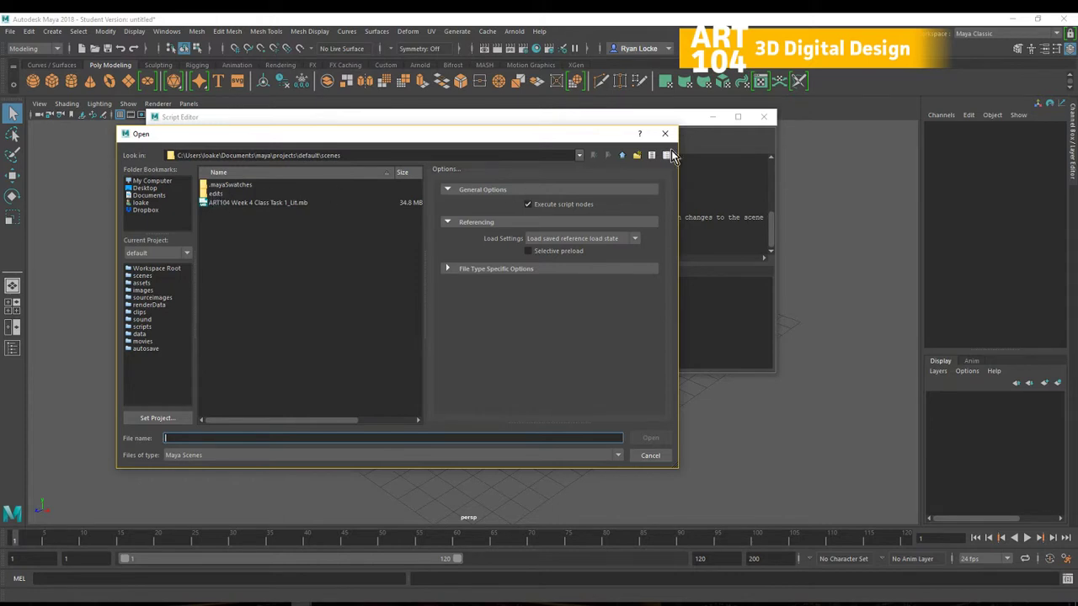
left_click(623, 156)
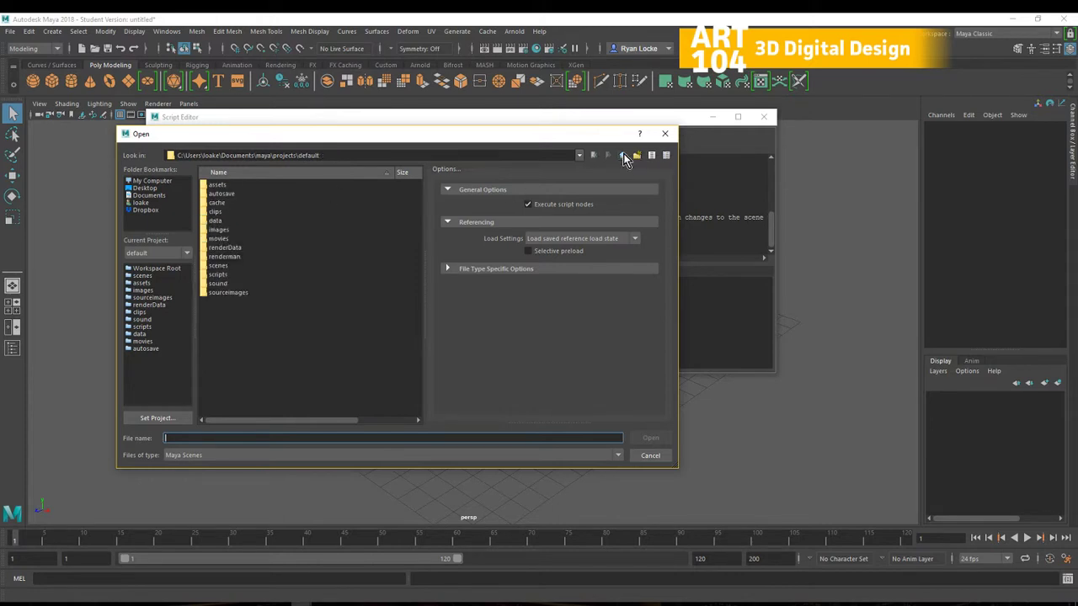
double_click(235, 195)
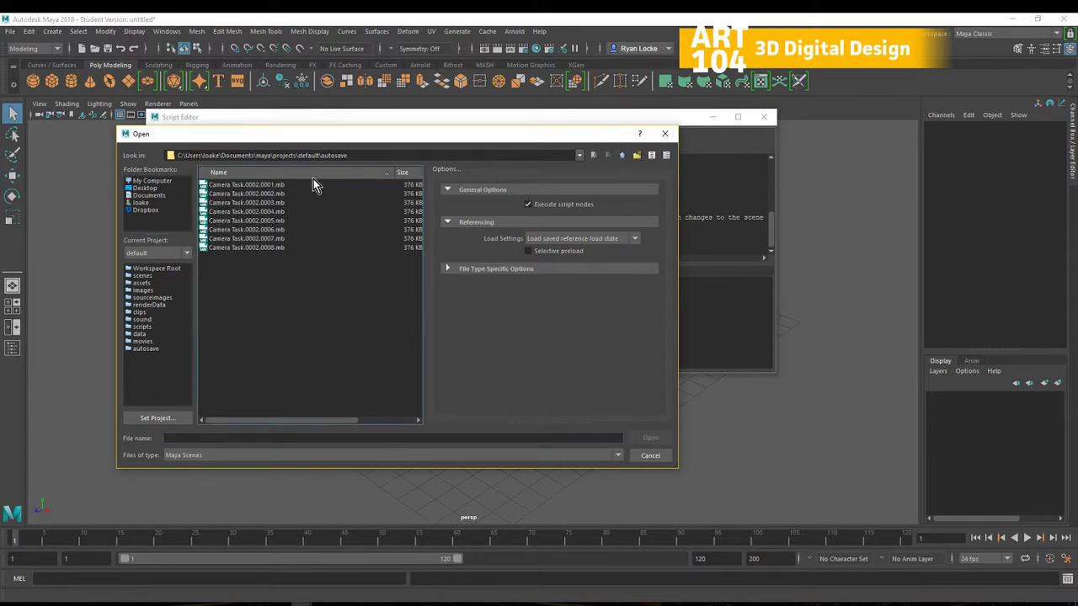
left_click(284, 249)
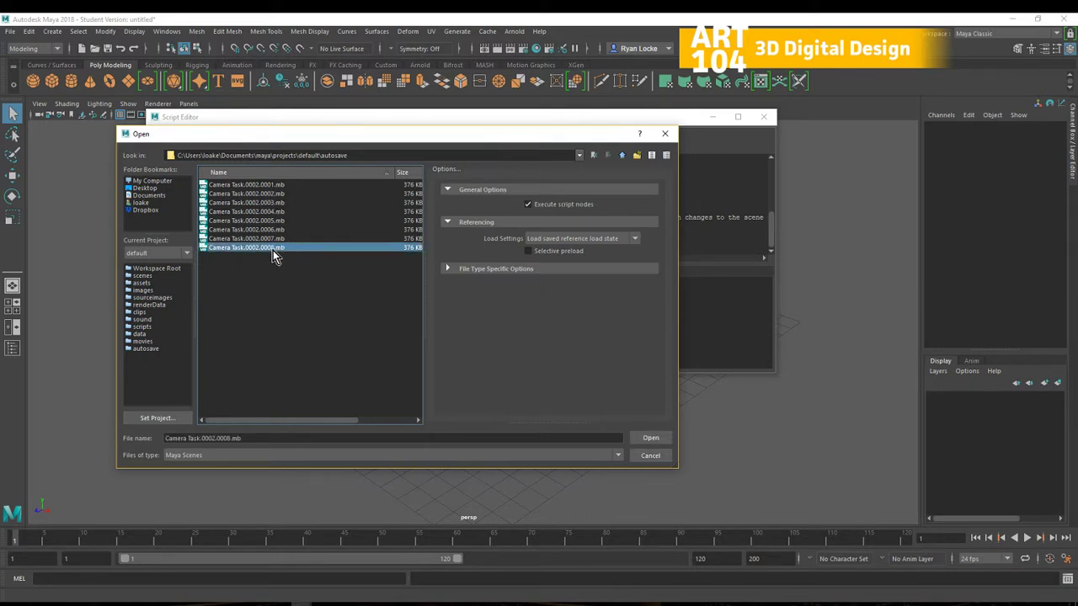
double_click(292, 249)
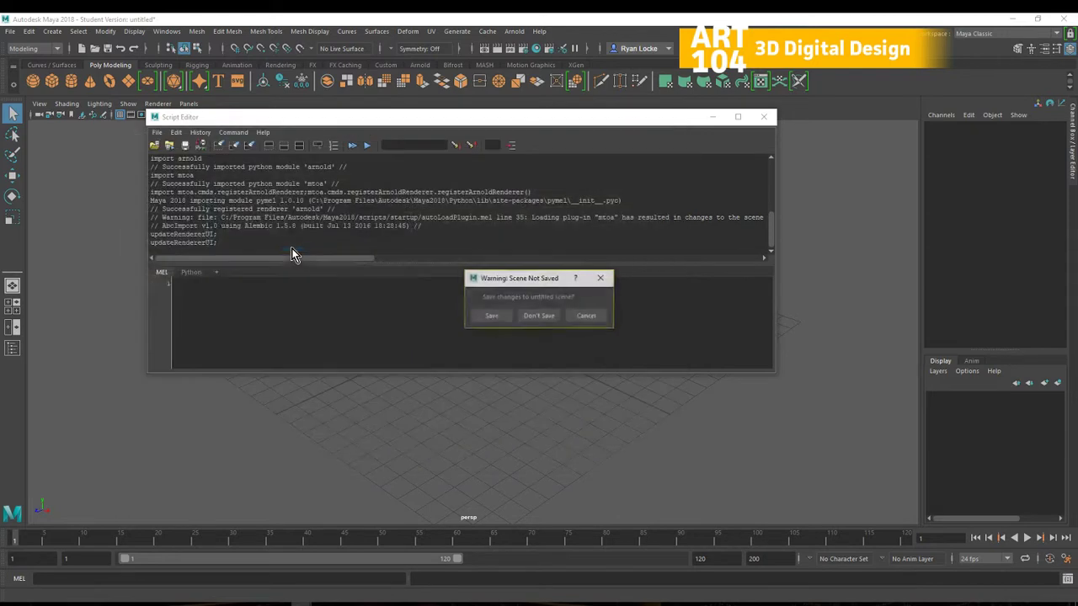
left_click(539, 313)
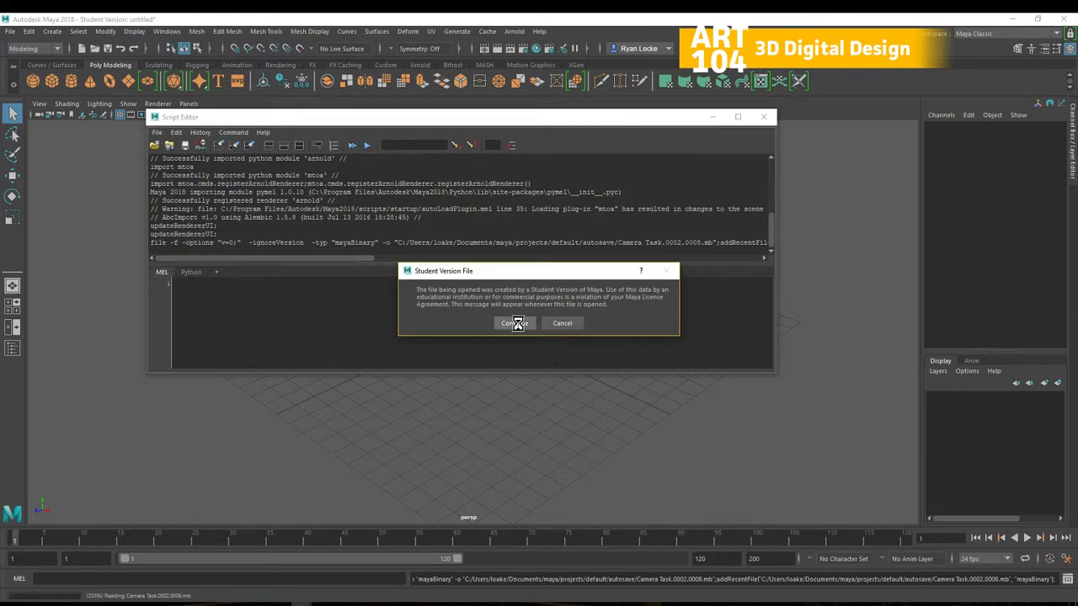
left_click(515, 323)
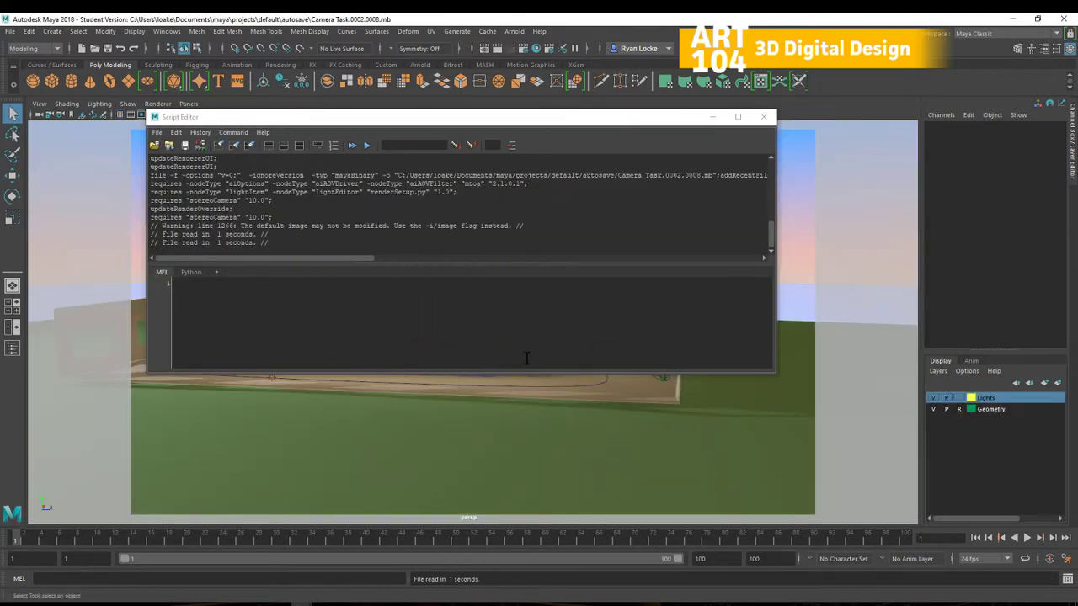
- Minimize the Script Editor, orbit around the building, and bring the TestScene images folder forward
left_click(713, 117)
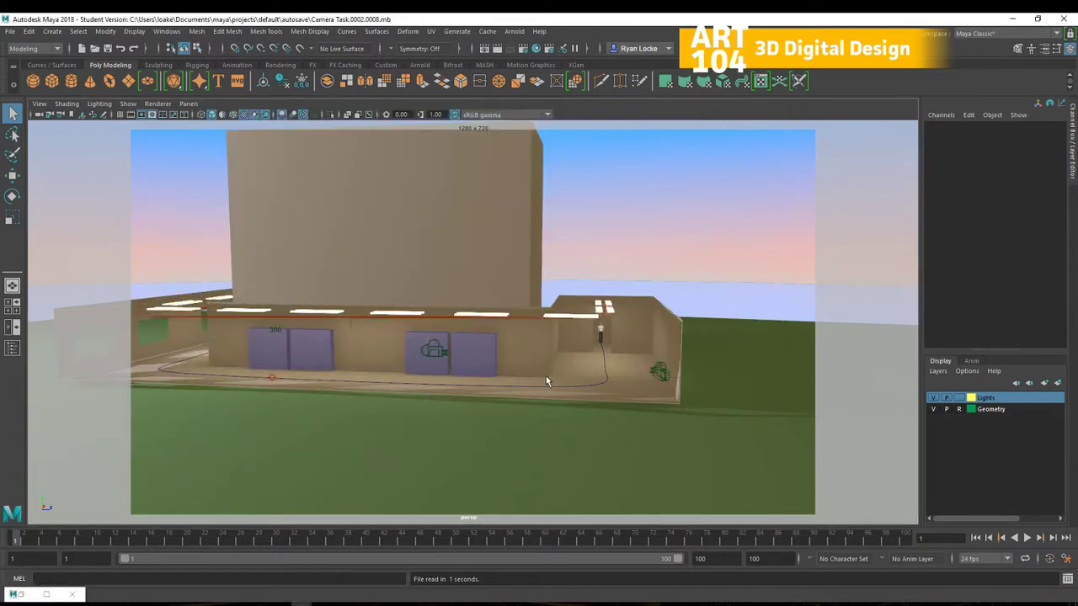
left_click_drag(546, 382, 546, 380, "alt")
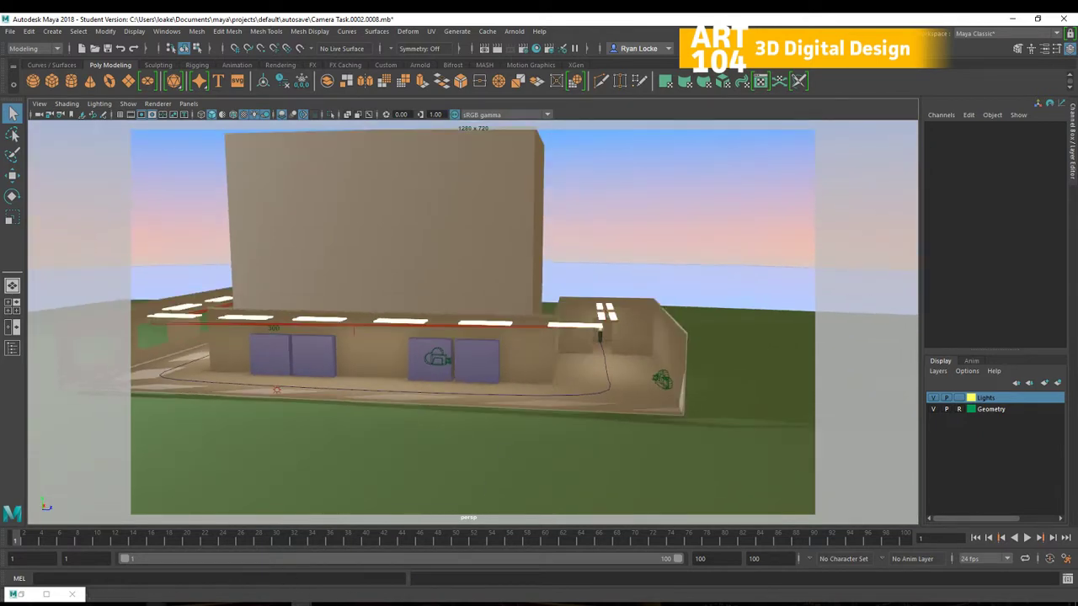
left_click(52, 603)
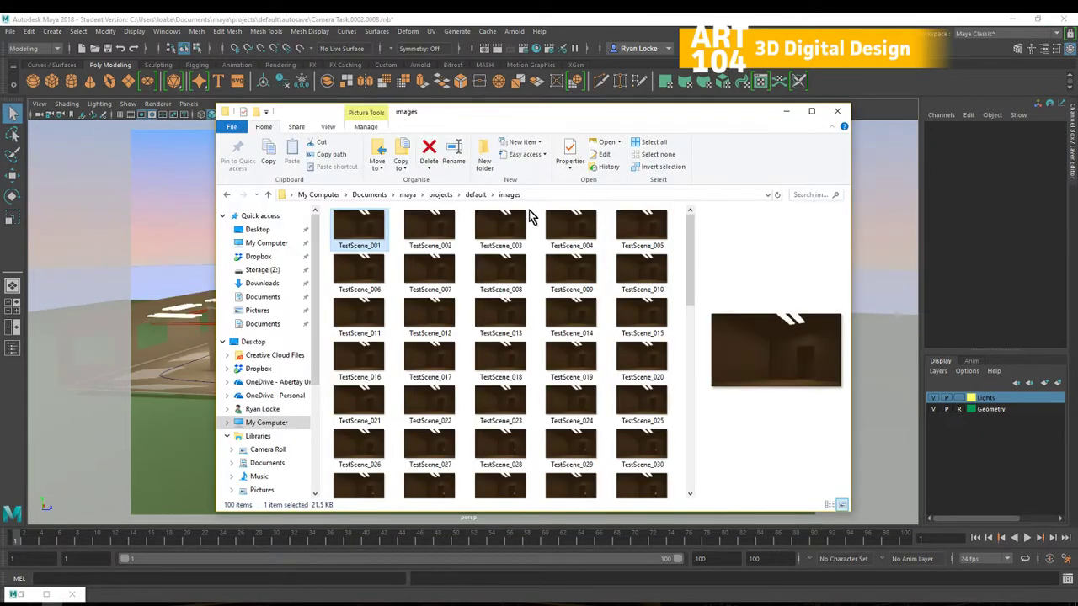
left_click_drag(689, 234, 698, 214)
- Launch Adobe Premiere Pro CC 2018 by searching 'pre' from the Start menu
key("super")
type("pre")
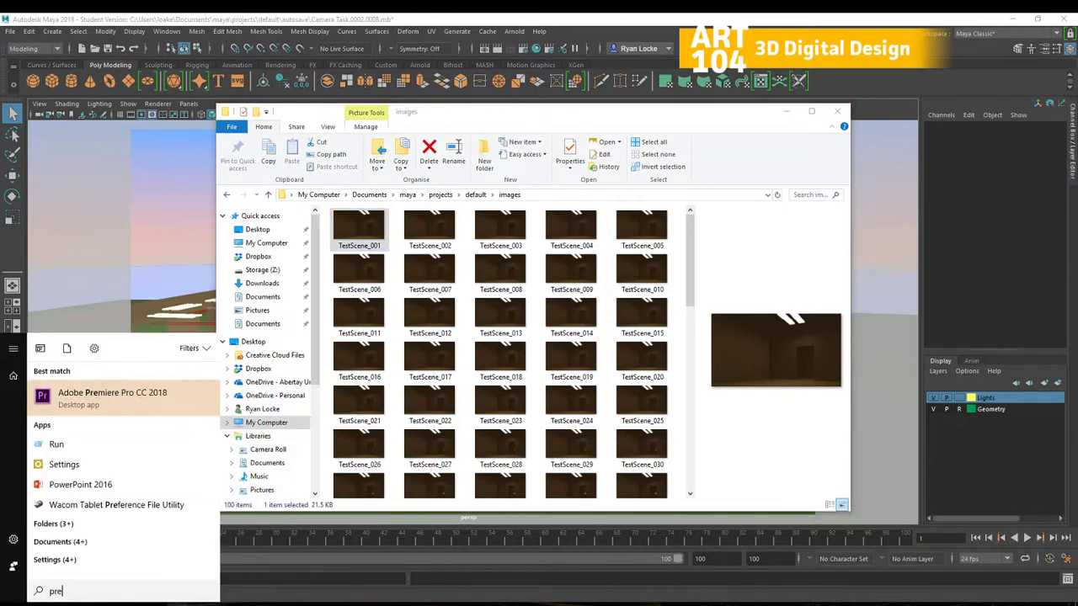
key("Return")
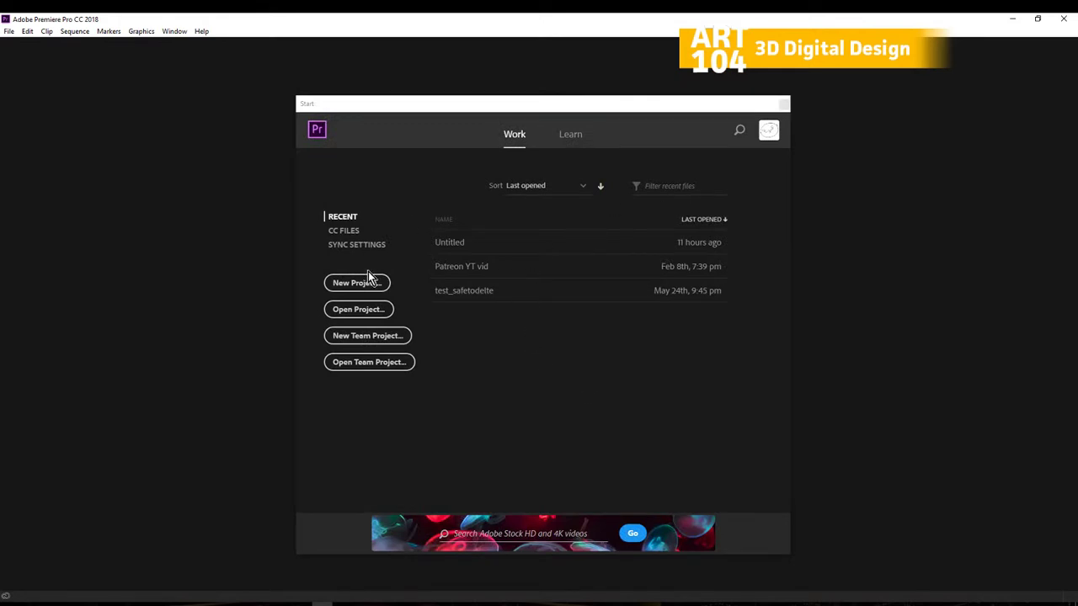
- Open the empty Untitled recent project in Premiere, then switch back to Maya from the taskbar
left_click(460, 244)
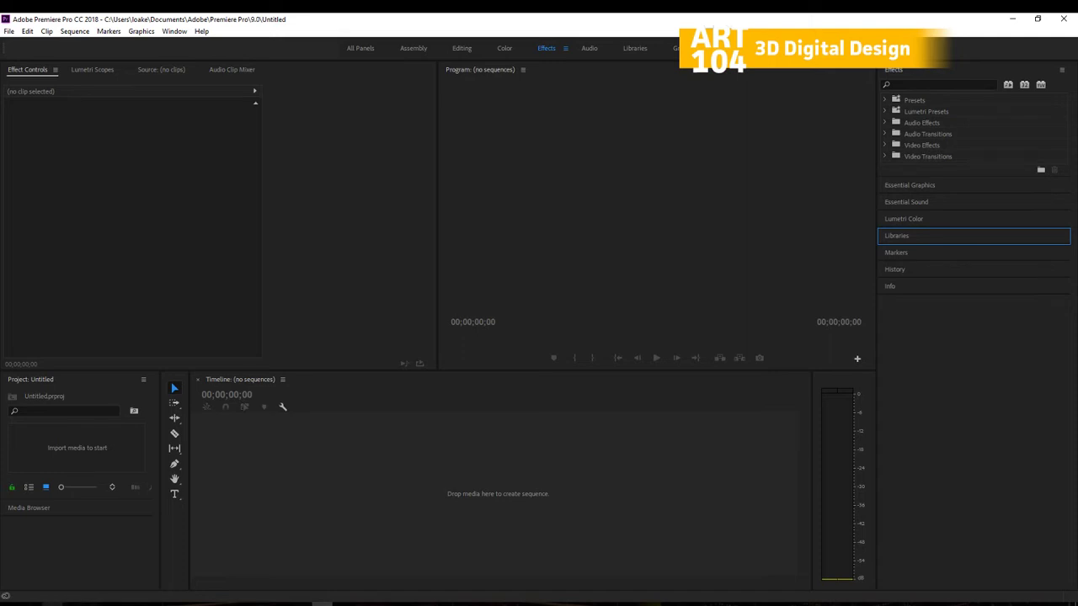
mouse_move(53, 605)
mouse_move(302, 605)
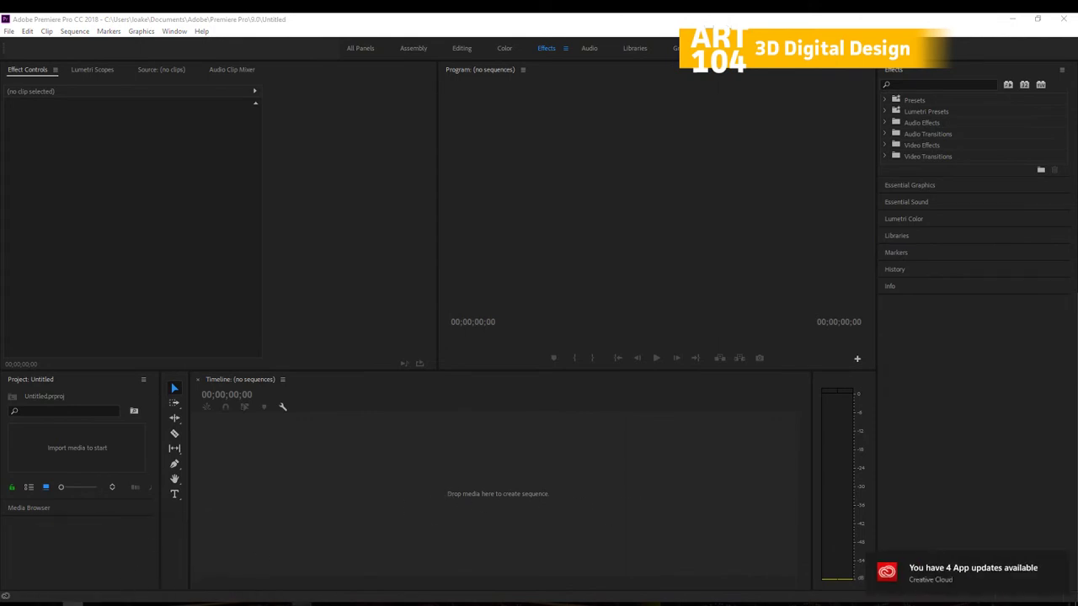
left_click(362, 571)
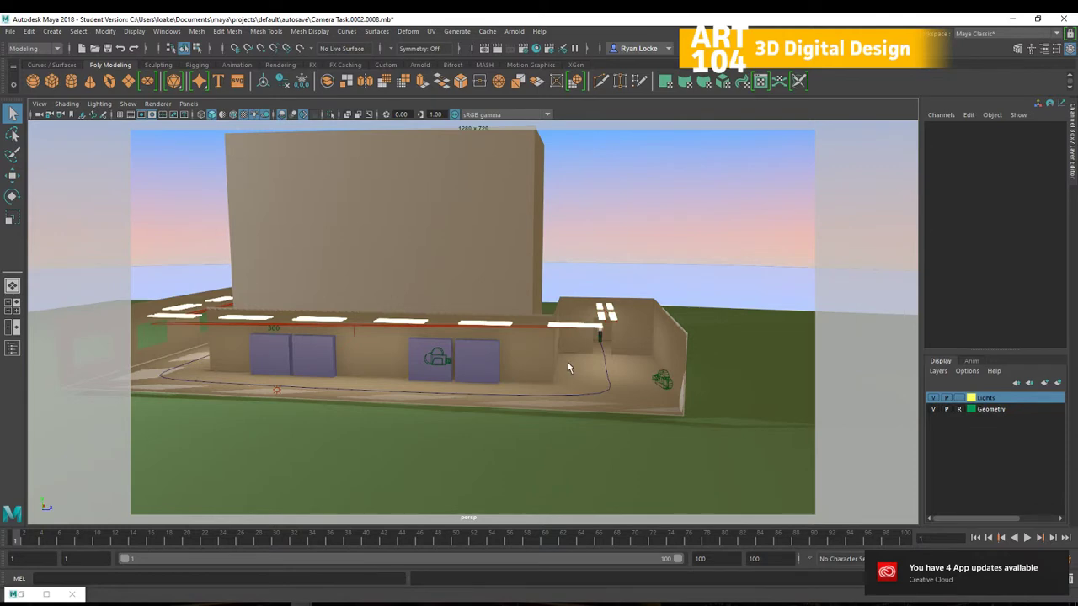